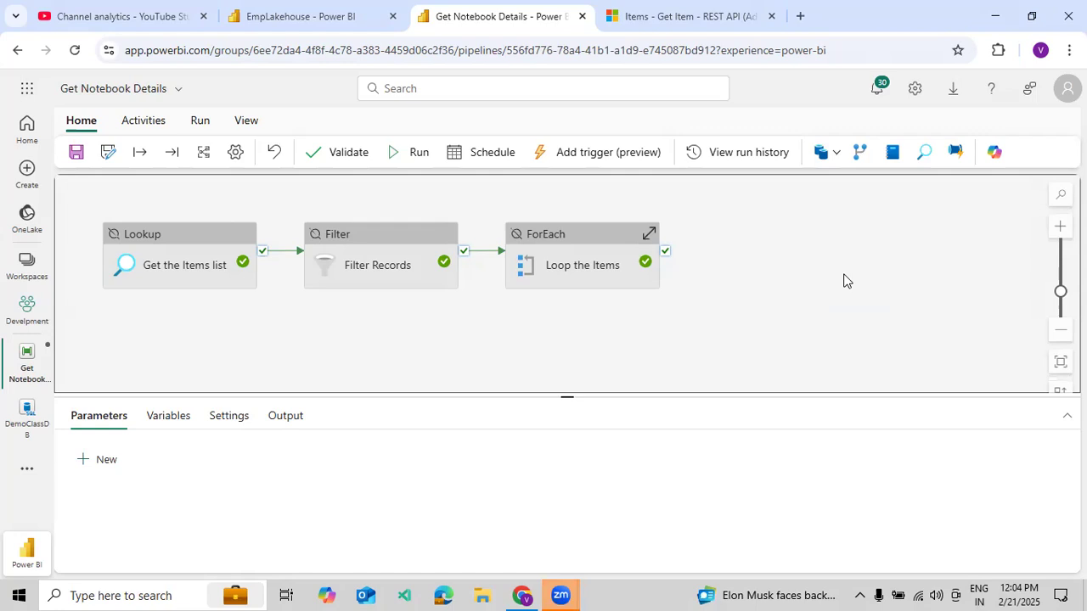
- Review the pipeline's objectId in its JSON code and the workspace ID in the page URL
{"action": "left_click", "coordinate": [239, 129]}
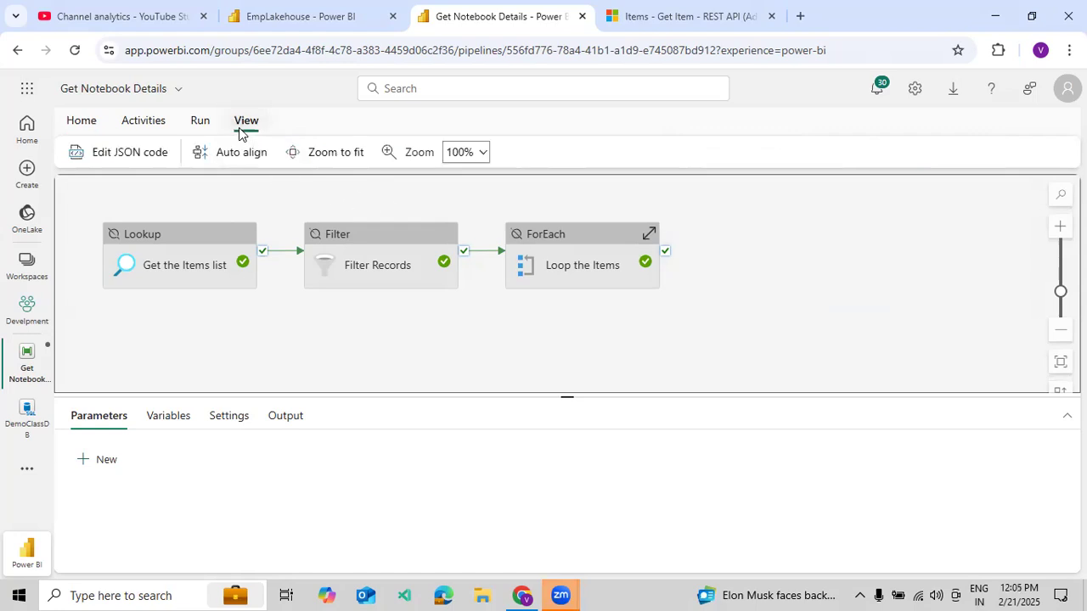
{"action": "left_click", "coordinate": [136, 162]}
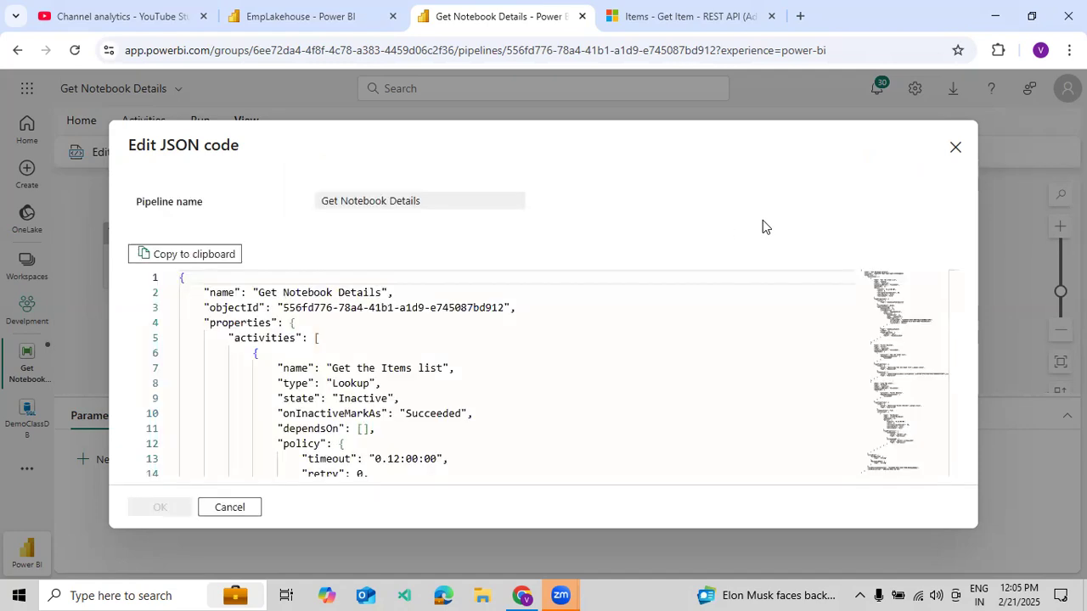
{"action": "left_click_drag", "start_coordinate": [282, 307], "coordinate": [419, 308]}
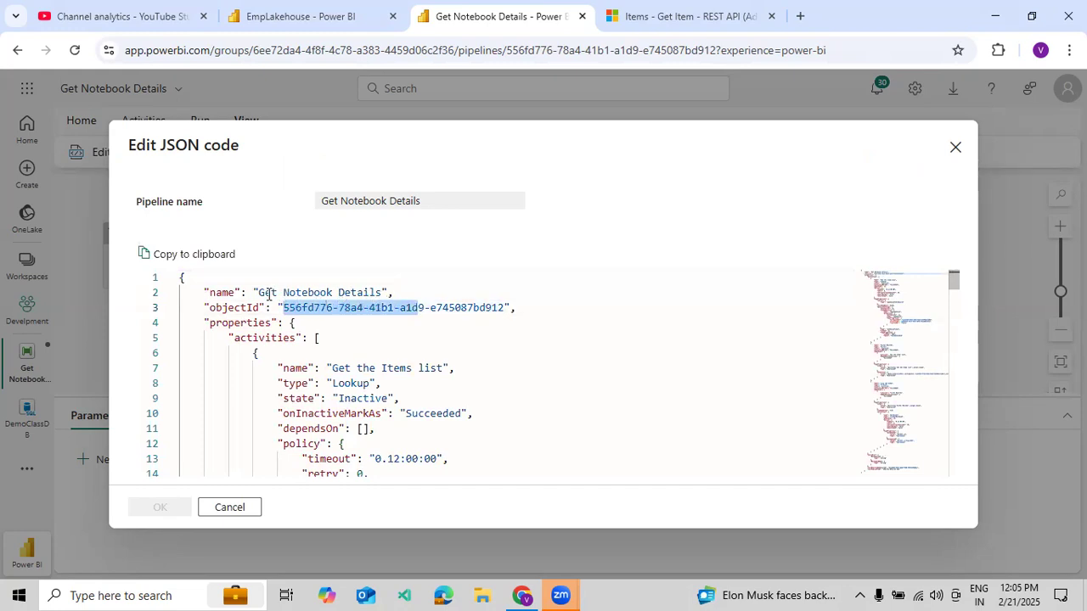
{"action": "left_click_drag", "start_coordinate": [505, 308], "coordinate": [270, 292]}
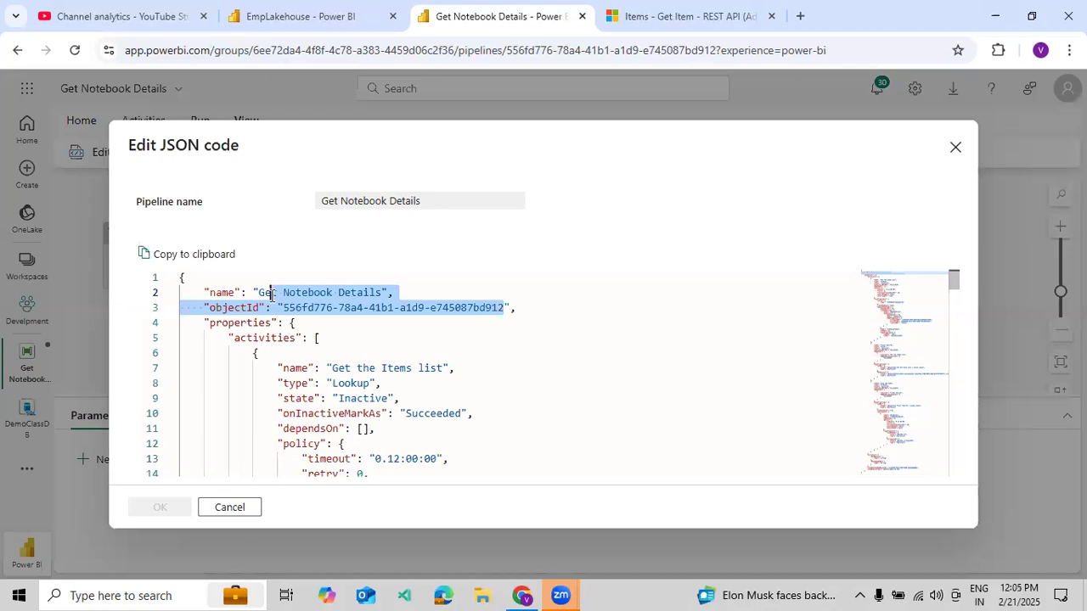
{"action": "left_click", "coordinate": [956, 147]}
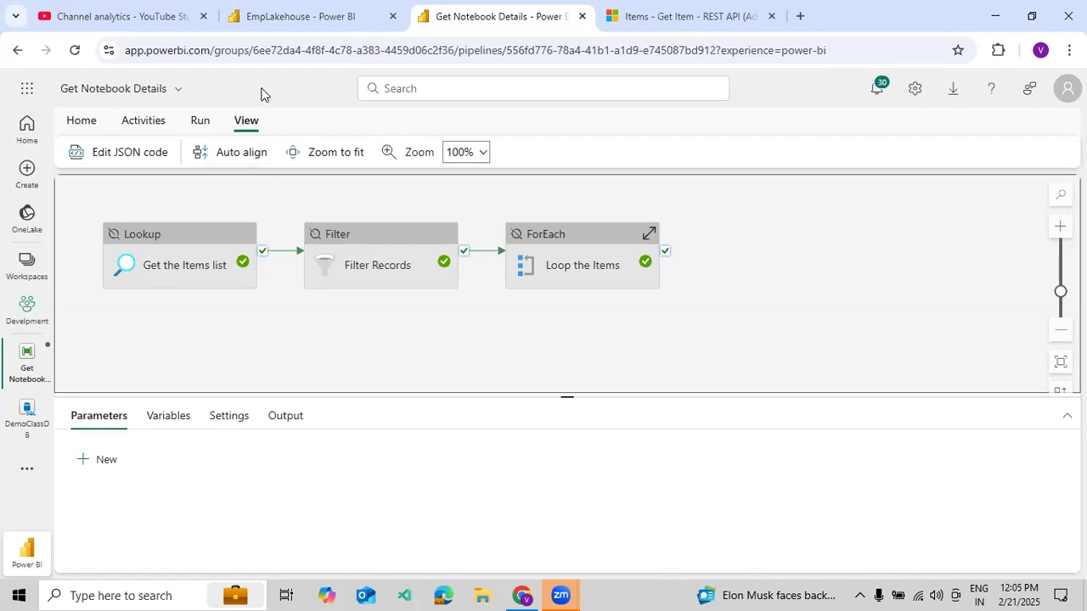
{"action": "left_click_drag", "start_coordinate": [253, 52], "coordinate": [456, 50]}
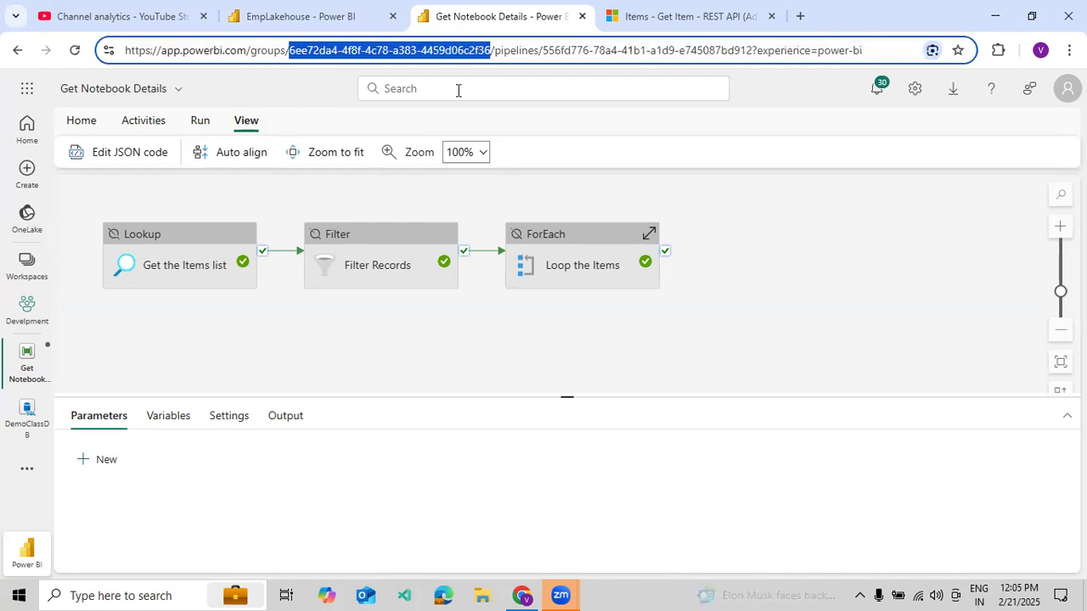
{"action": "left_click", "coordinate": [436, 325]}
- Review the variables defined for the Get Notebook Details pipeline
{"action": "left_click", "coordinate": [136, 119]}
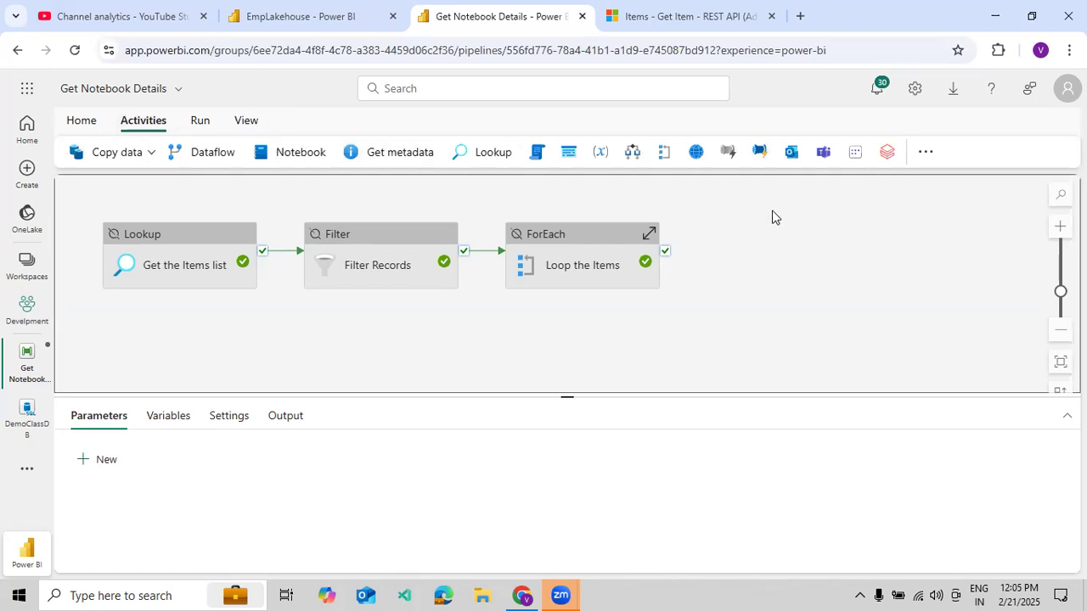
{"action": "left_click", "coordinate": [160, 417]}
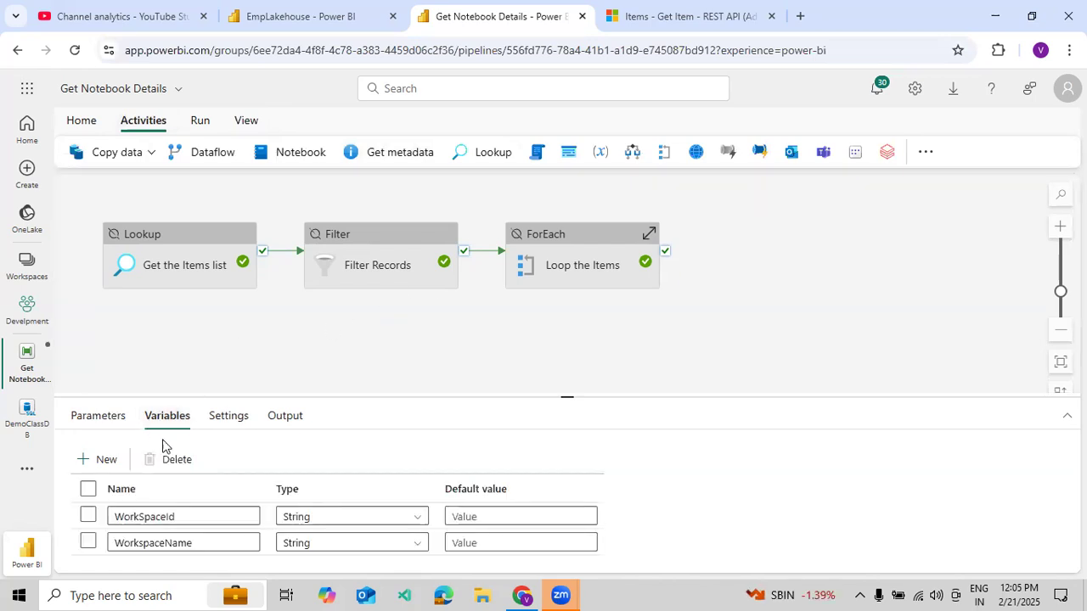
{"action": "left_click_drag", "start_coordinate": [362, 397], "coordinate": [408, 417]}
{"action": "left_click", "coordinate": [427, 354]}
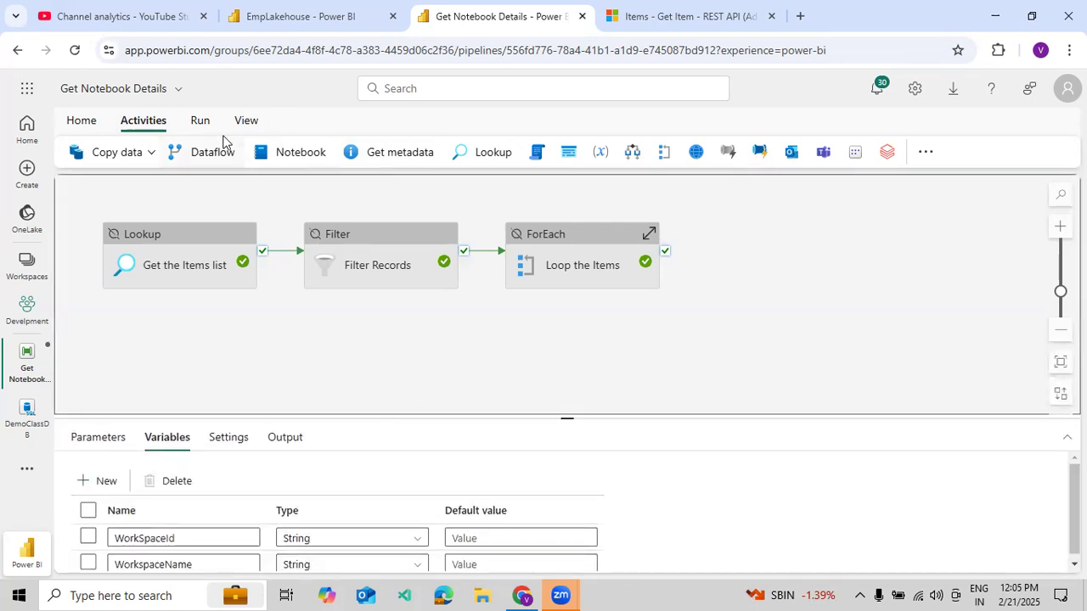
- Add a Set variable activity to the pipeline and target the WorkSpaceId pipeline variable
{"action": "left_click", "coordinate": [601, 153]}
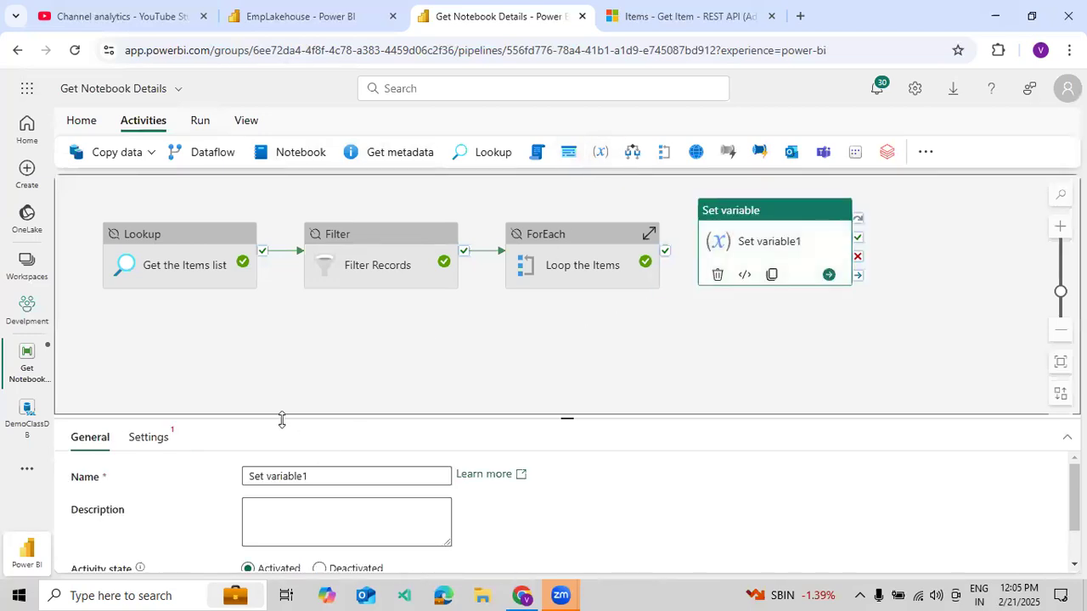
{"action": "left_click_drag", "start_coordinate": [281, 418], "coordinate": [285, 353]}
{"action": "left_click", "coordinate": [145, 371]}
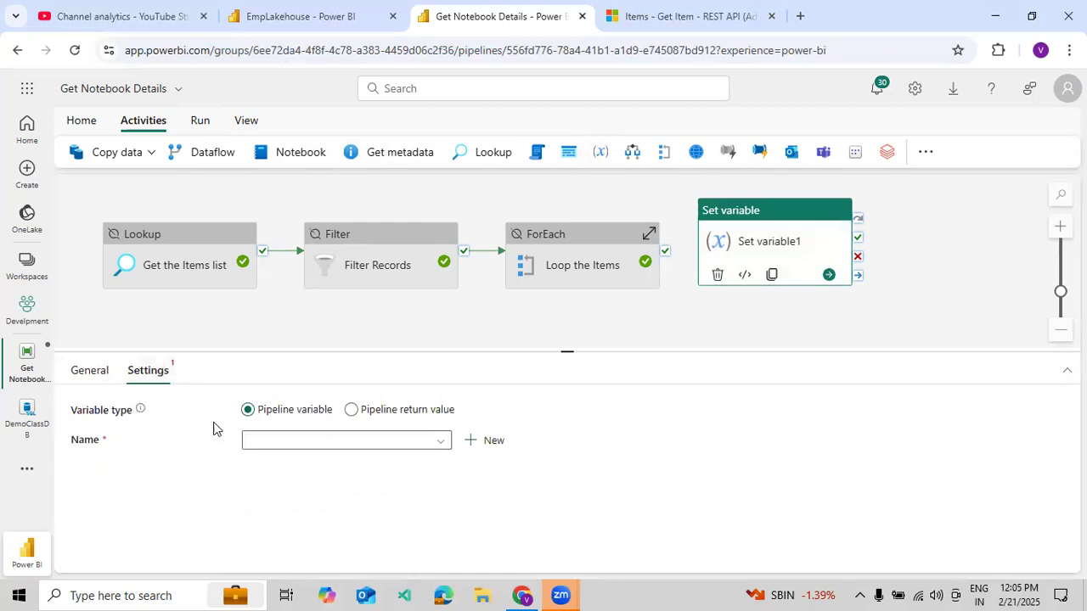
{"action": "left_click", "coordinate": [284, 442]}
{"action": "left_click", "coordinate": [281, 464]}
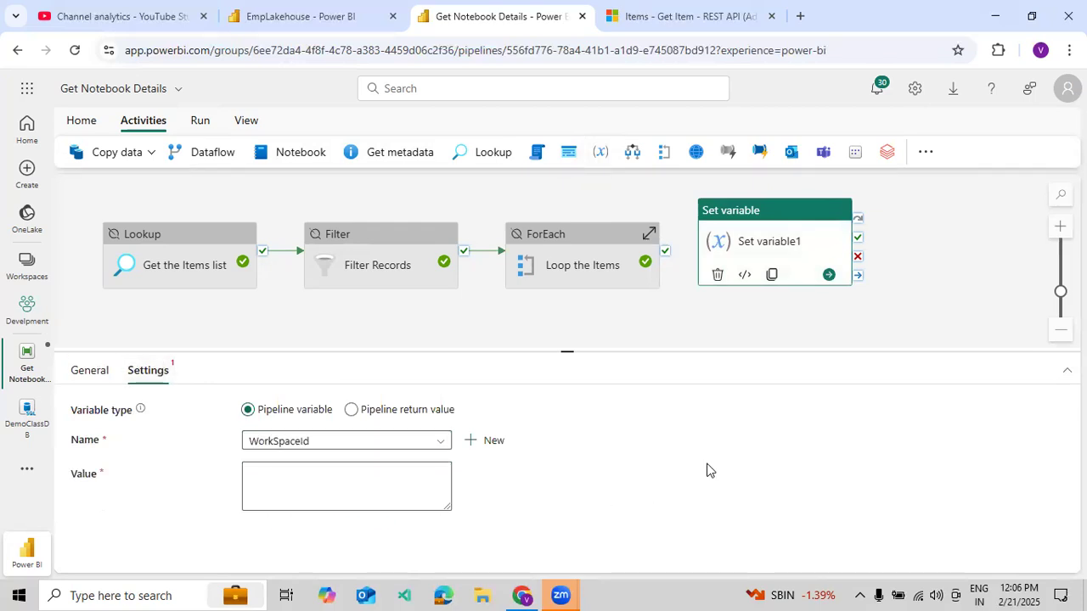
{"action": "key", "text": "alt+shift+d"}
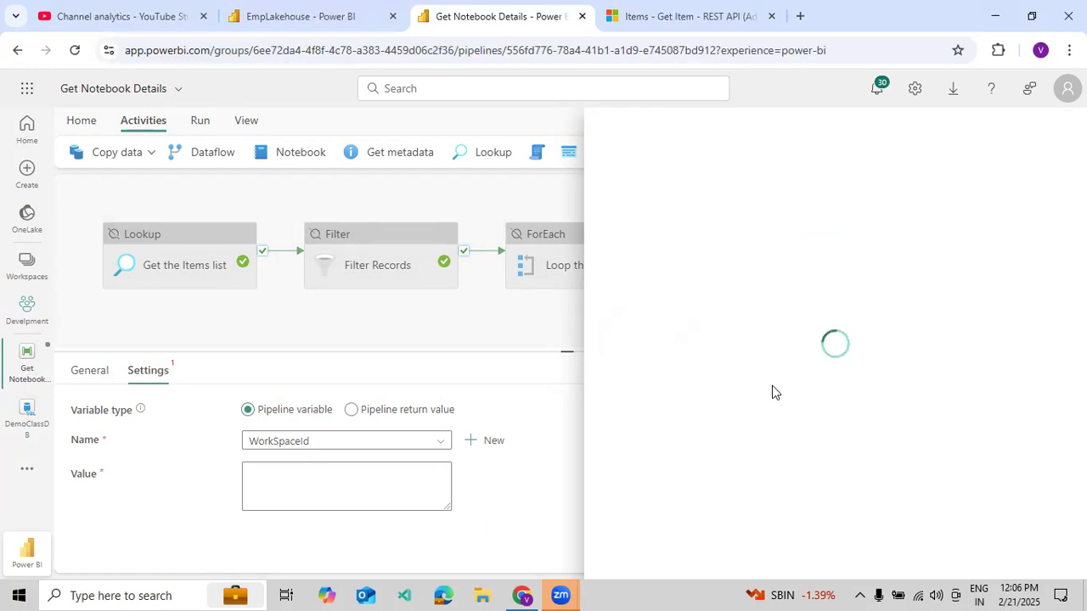
{"action": "left_click", "coordinate": [747, 365]}
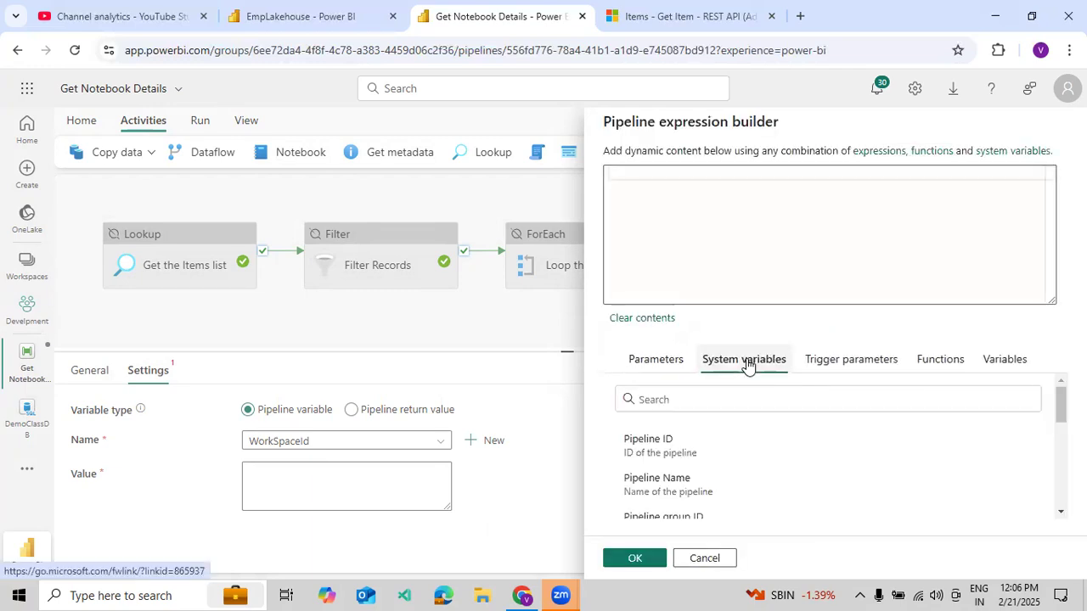
{"action": "scroll", "coordinate": [713, 465], "scroll_direction": "down", "scroll_amount": 5}
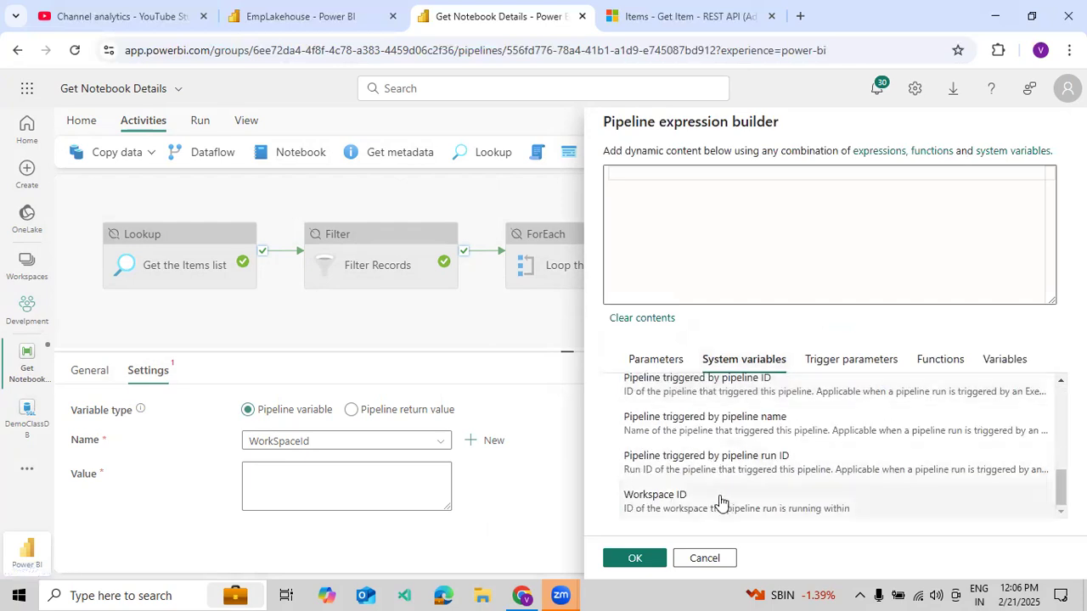
{"action": "left_click", "coordinate": [671, 515]}
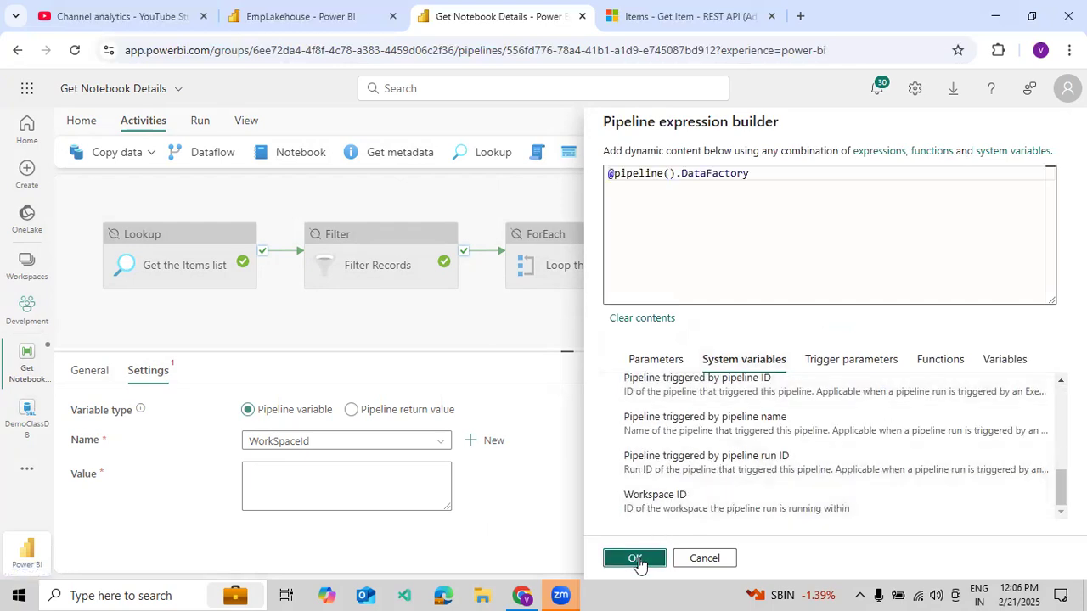
{"action": "left_click", "coordinate": [635, 558]}
{"action": "left_click", "coordinate": [473, 330]}
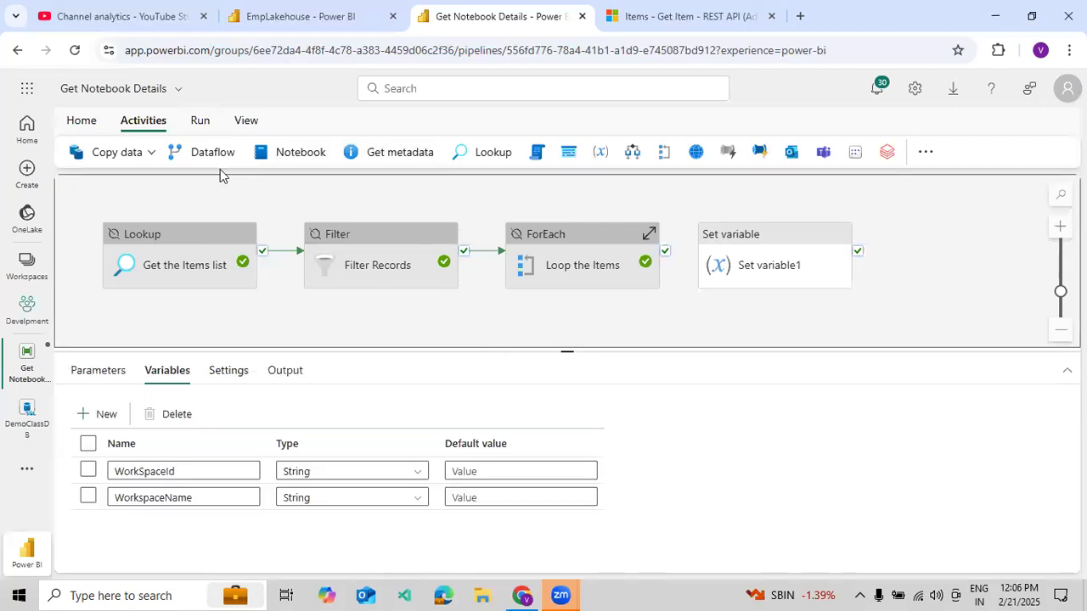
- Save and run the pipeline with the Set variable activity
{"action": "left_click", "coordinate": [204, 126]}
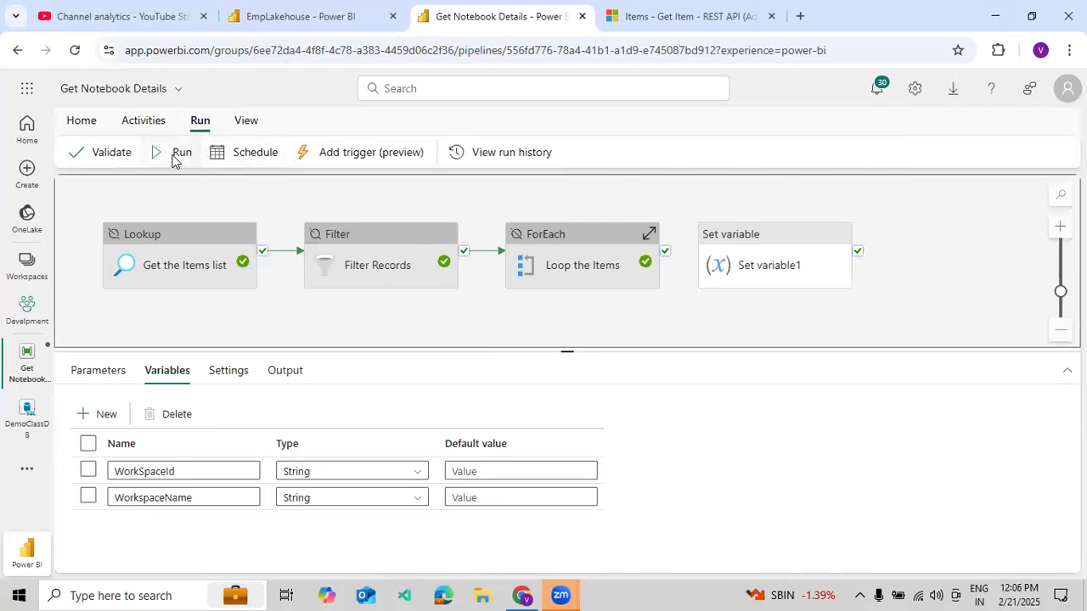
{"action": "left_click", "coordinate": [175, 152]}
{"action": "left_click", "coordinate": [509, 387]}
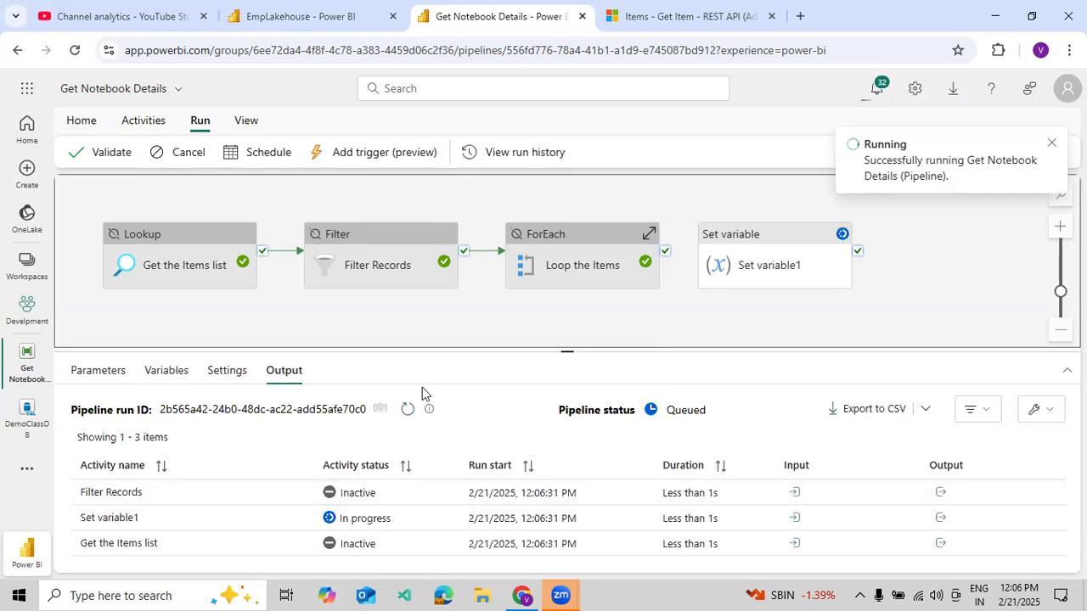
- Inspect the output of the Set variable activity and compare its value with the workspace ID in the URL
{"action": "left_click_drag", "start_coordinate": [446, 330], "coordinate": [446, 307]}
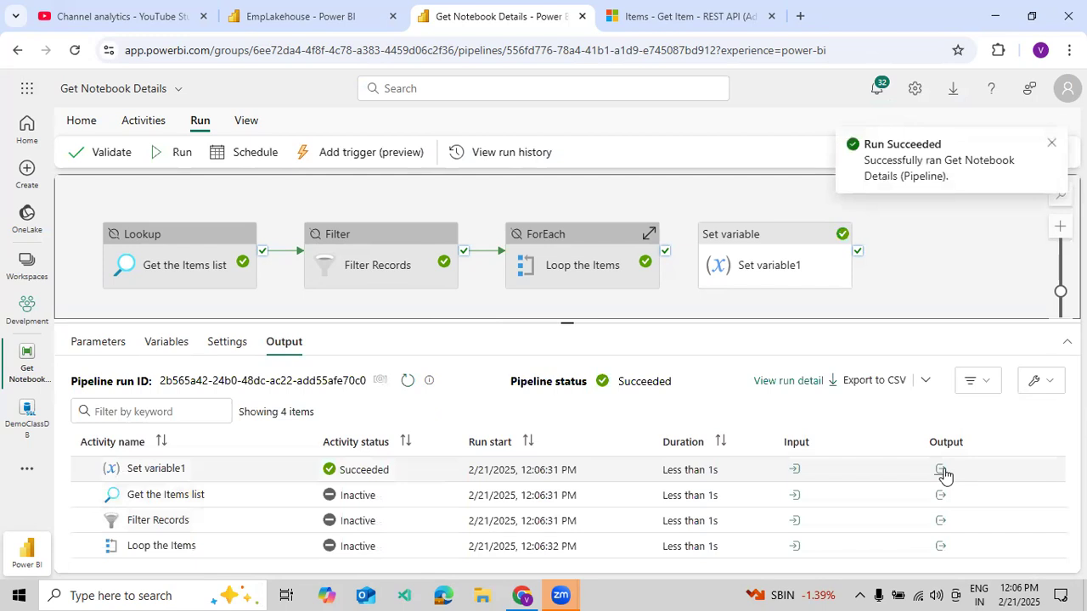
{"action": "left_click", "coordinate": [939, 469]}
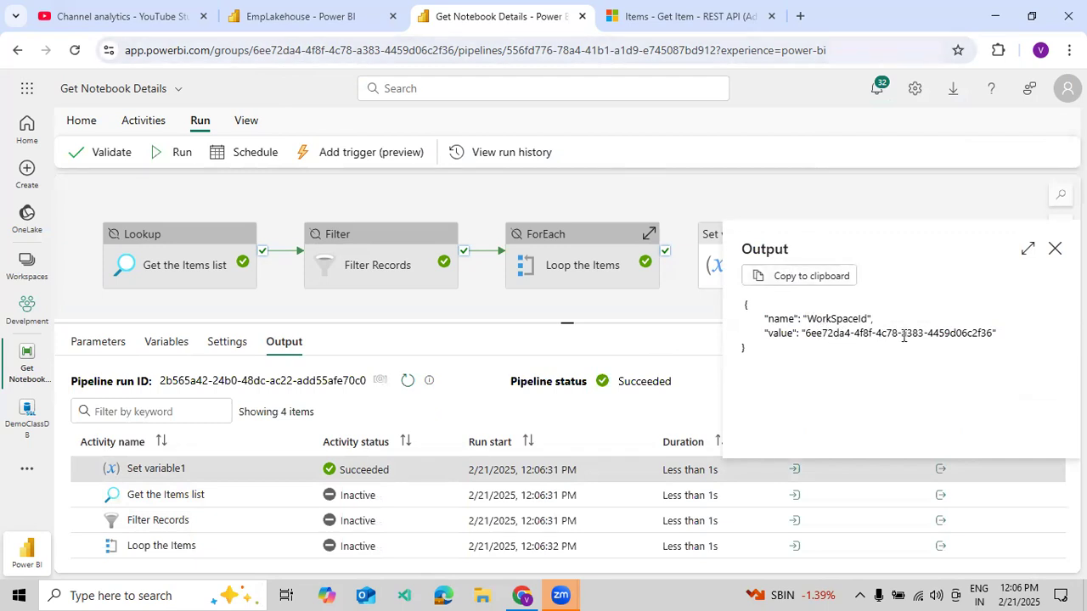
{"action": "left_click_drag", "start_coordinate": [253, 50], "coordinate": [457, 51]}
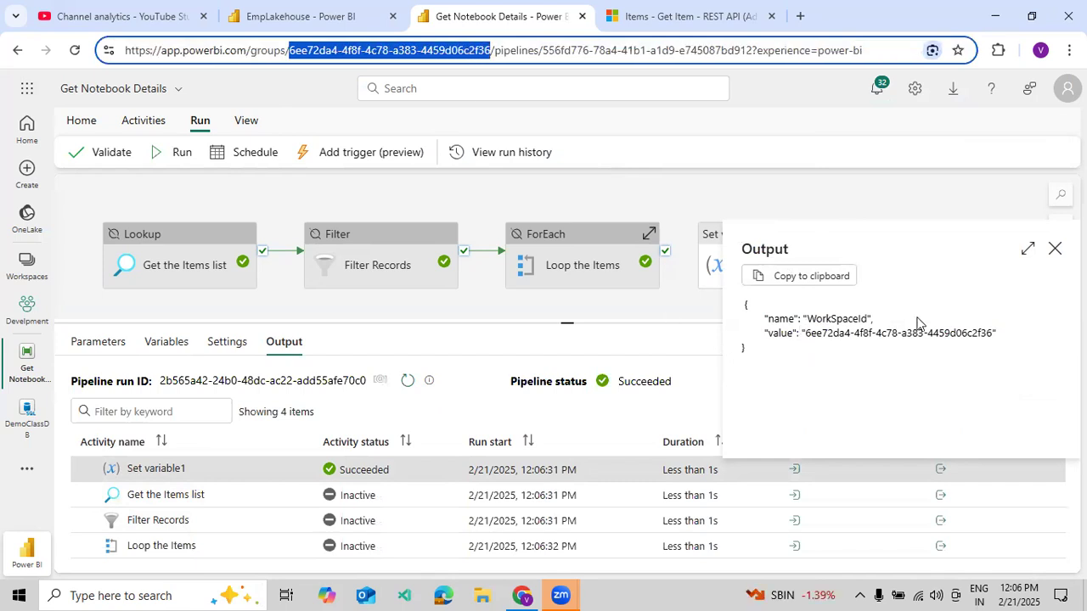
{"action": "left_click", "coordinate": [1051, 257]}
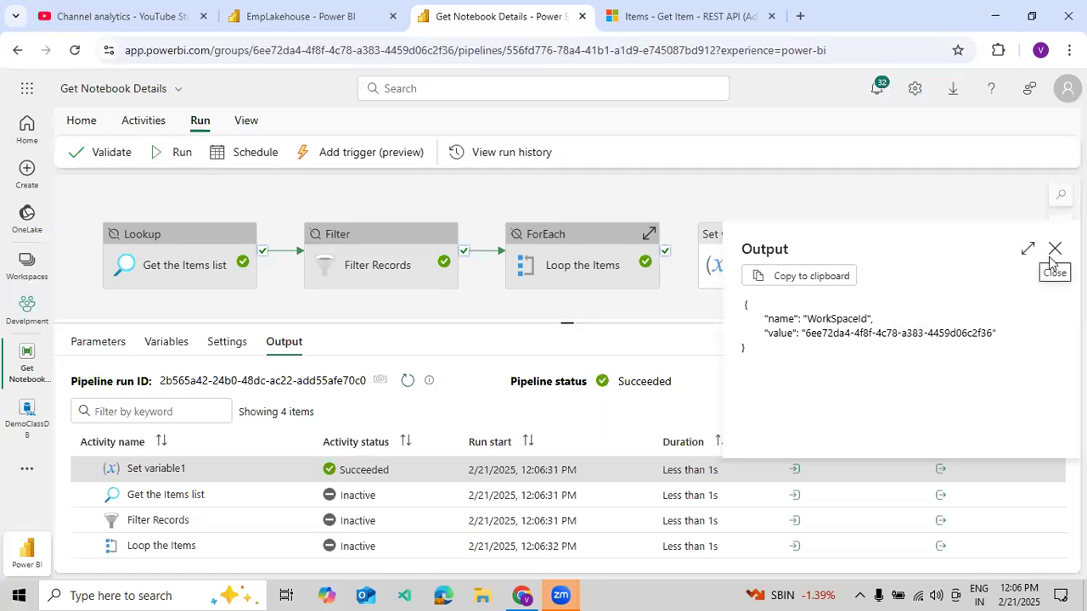
- Delete the Set variable activity from the pipeline
{"action": "left_click", "coordinate": [775, 266]}
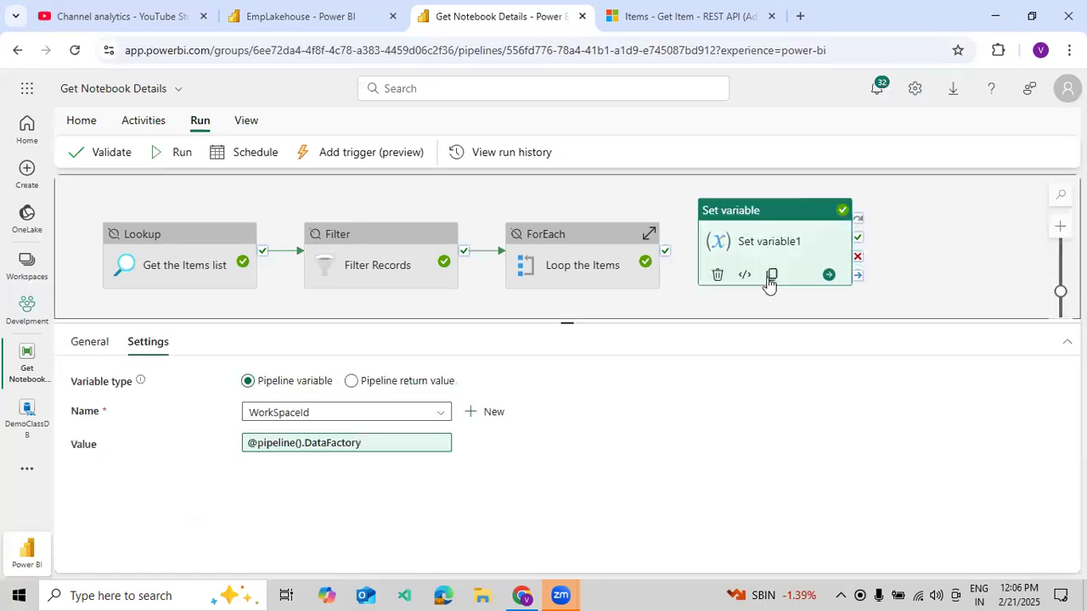
{"action": "left_click", "coordinate": [718, 275]}
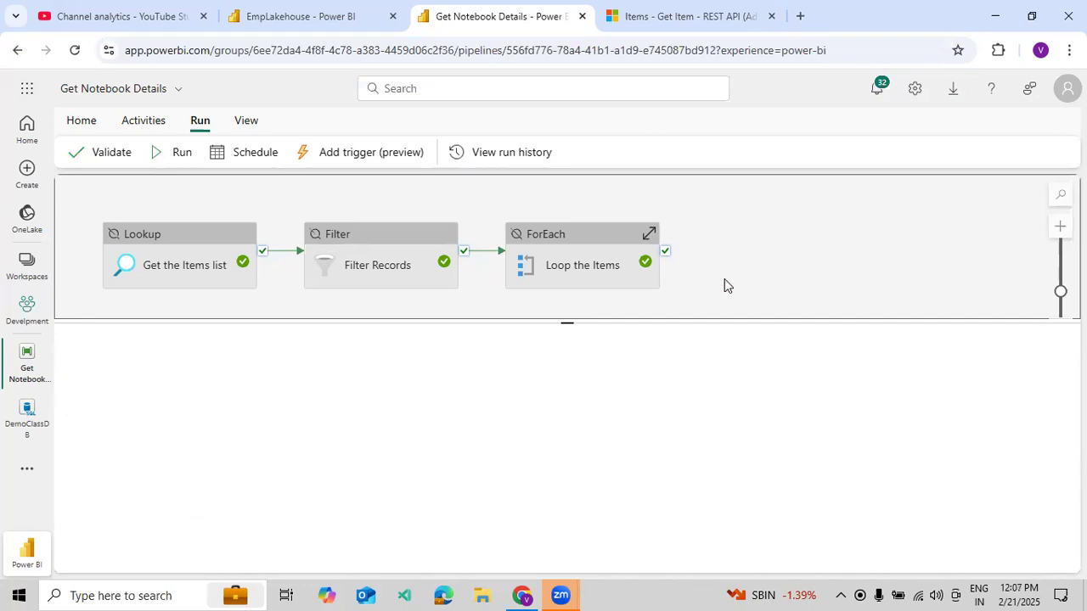
- Add a Notebook activity to the pipeline that uses the SalesNotes notebook from the Production workspace
{"action": "left_click", "coordinate": [144, 122]}
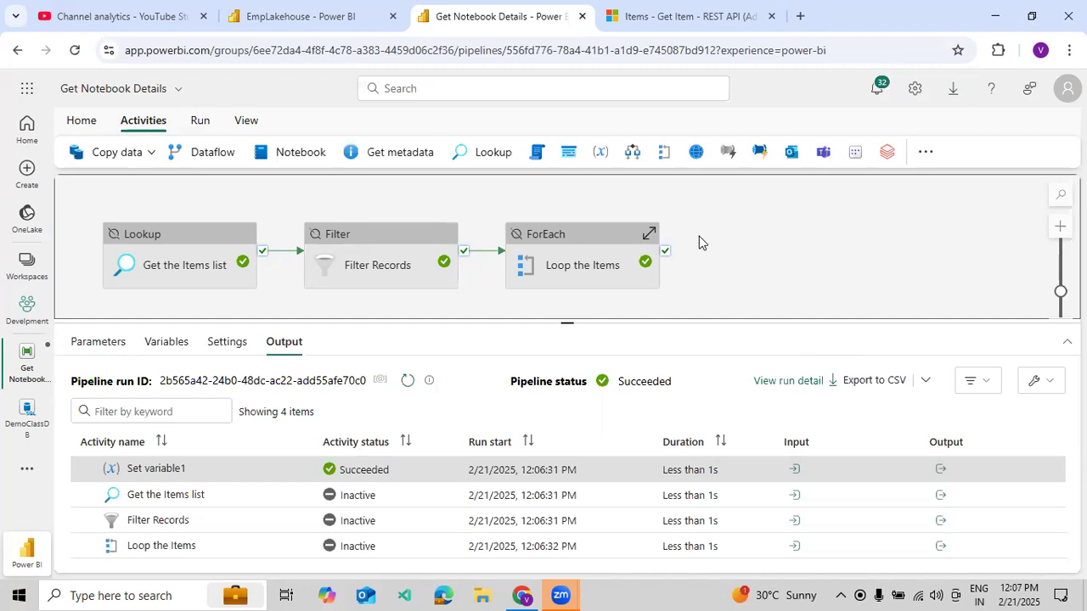
{"action": "left_click", "coordinate": [301, 152]}
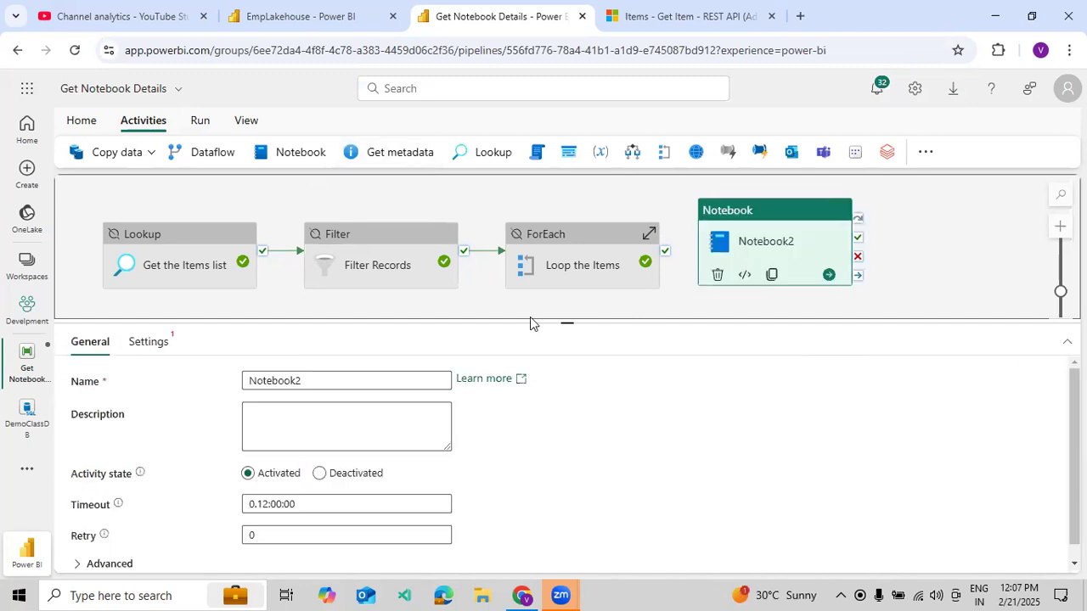
{"action": "left_click", "coordinate": [163, 344]}
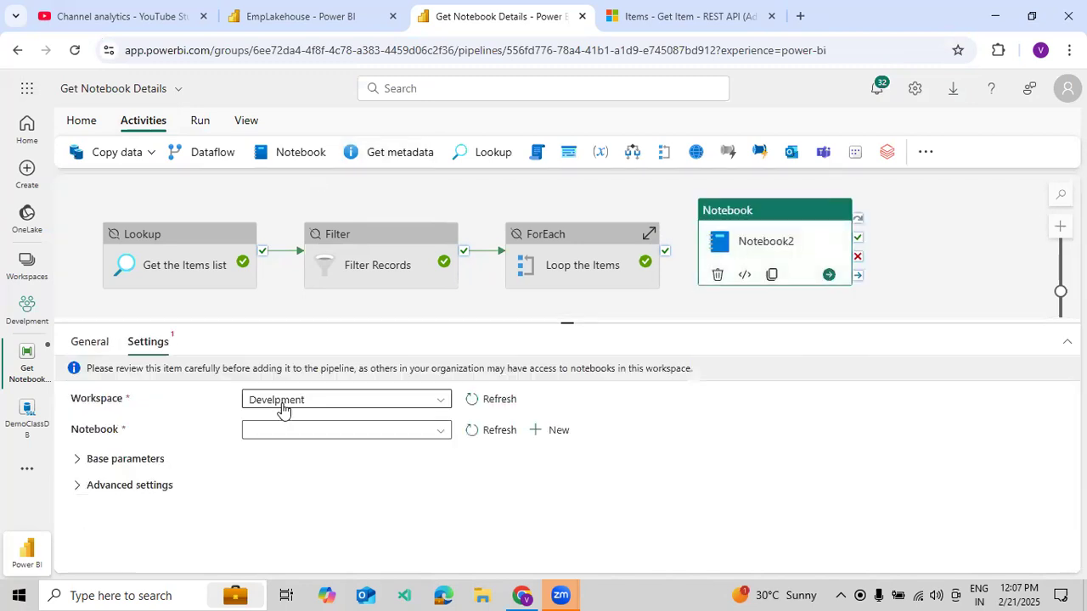
{"action": "left_click", "coordinate": [289, 404]}
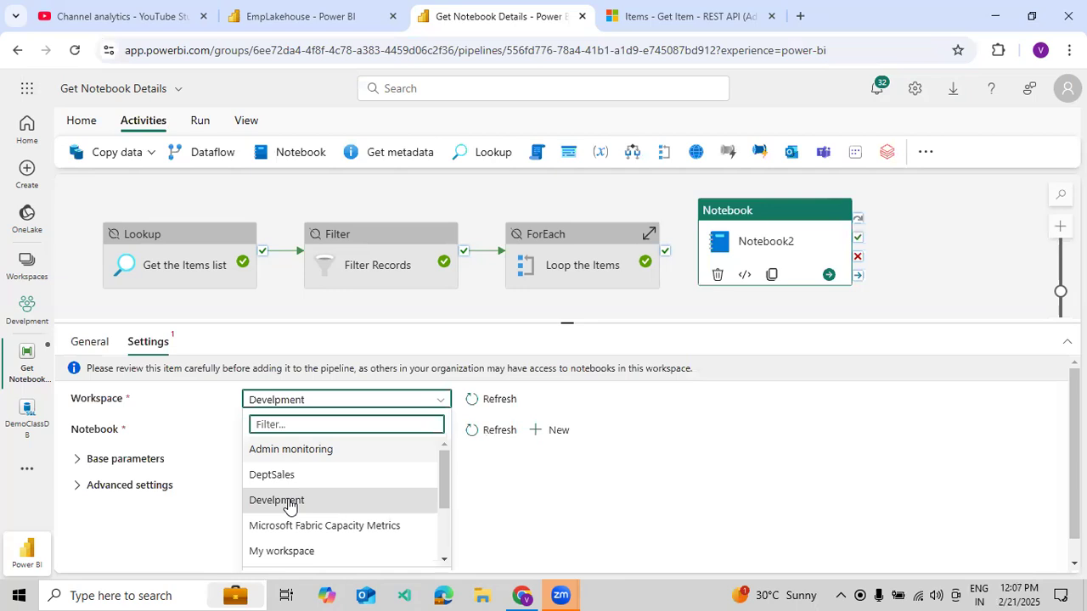
{"action": "scroll", "coordinate": [289, 503], "scroll_direction": "down", "scroll_amount": 3}
{"action": "left_click", "coordinate": [287, 476]}
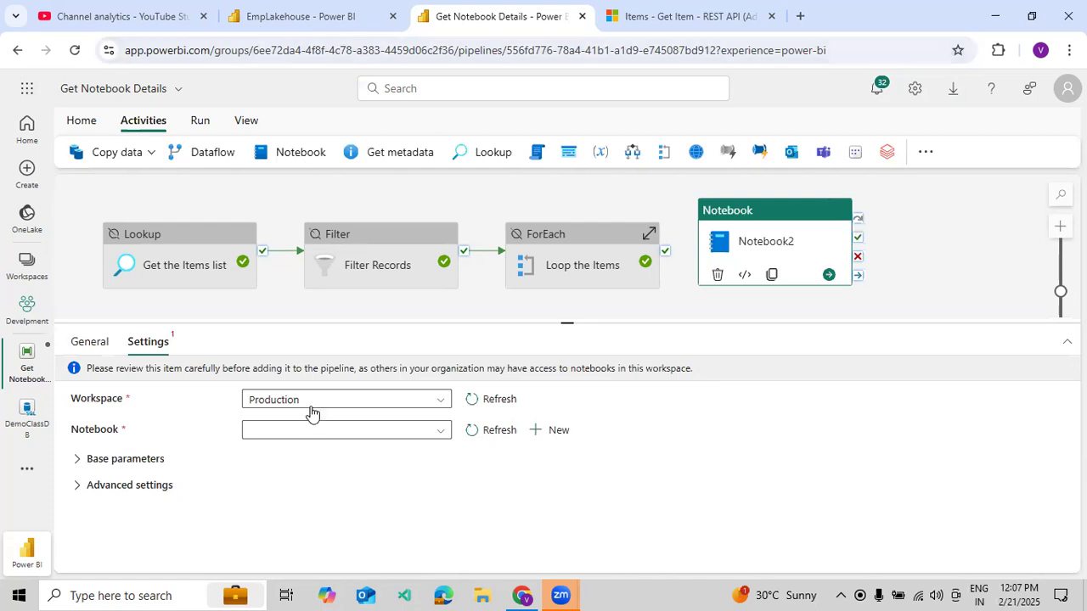
{"action": "left_click", "coordinate": [296, 435]}
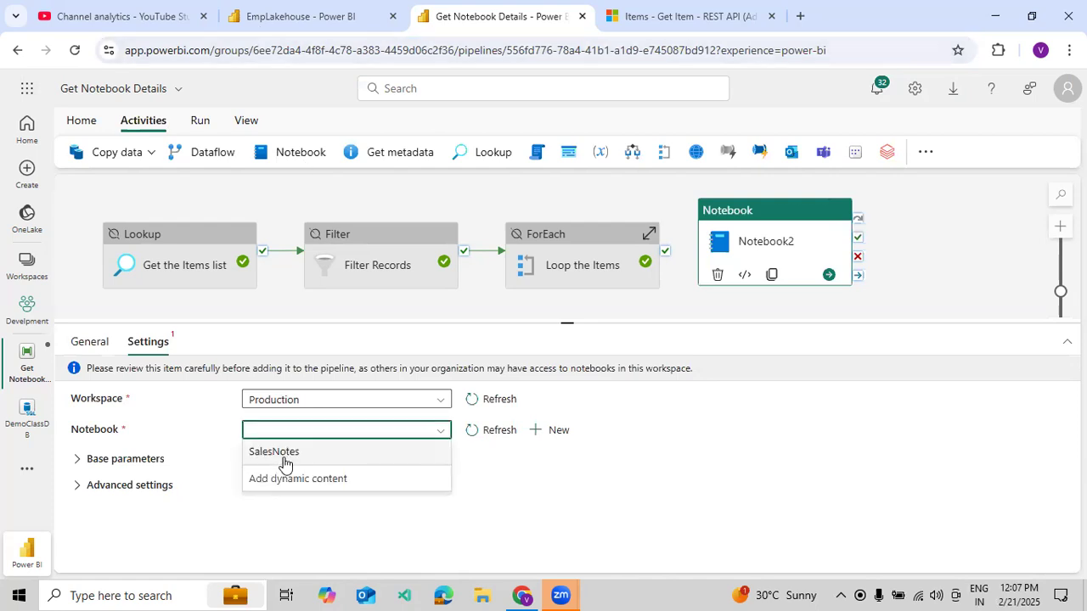
{"action": "left_click", "coordinate": [285, 459]}
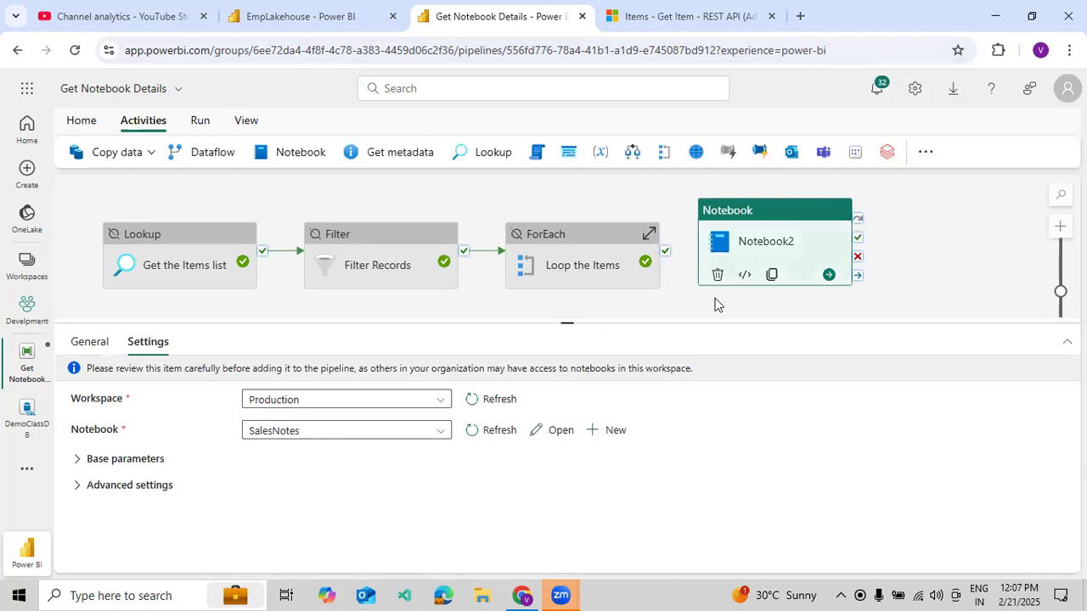
- Save and run the pipeline with the Notebook activity
{"action": "left_click", "coordinate": [204, 124]}
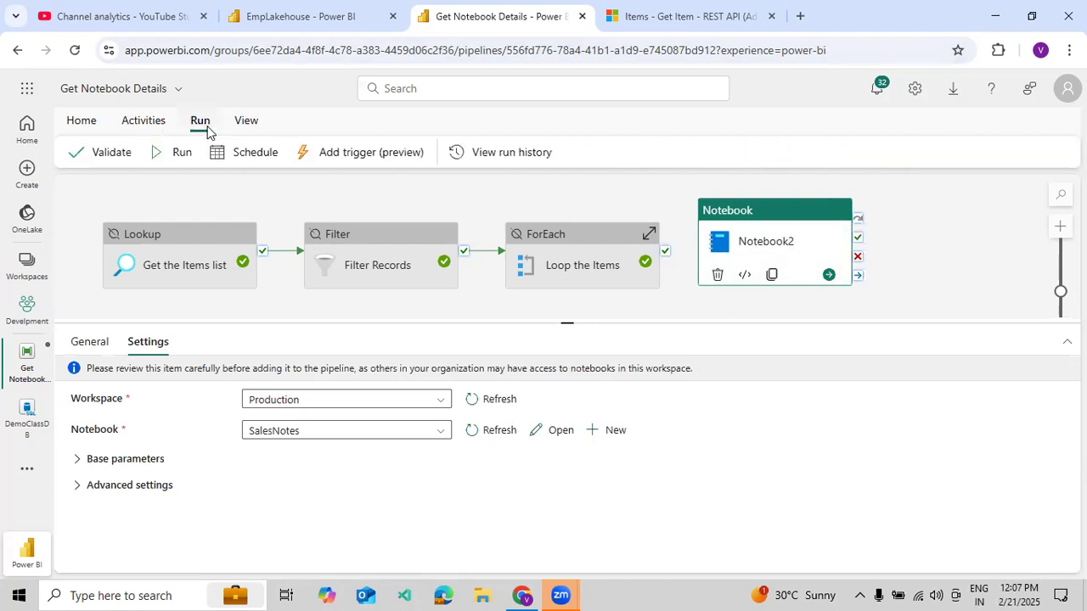
{"action": "left_click", "coordinate": [180, 162]}
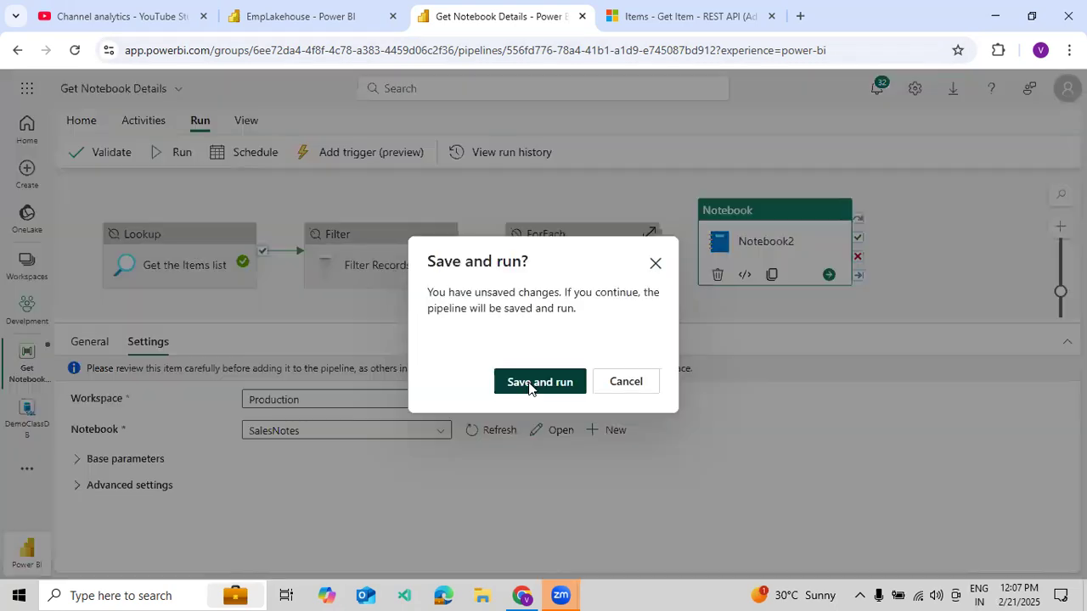
{"action": "key", "text": "Return"}
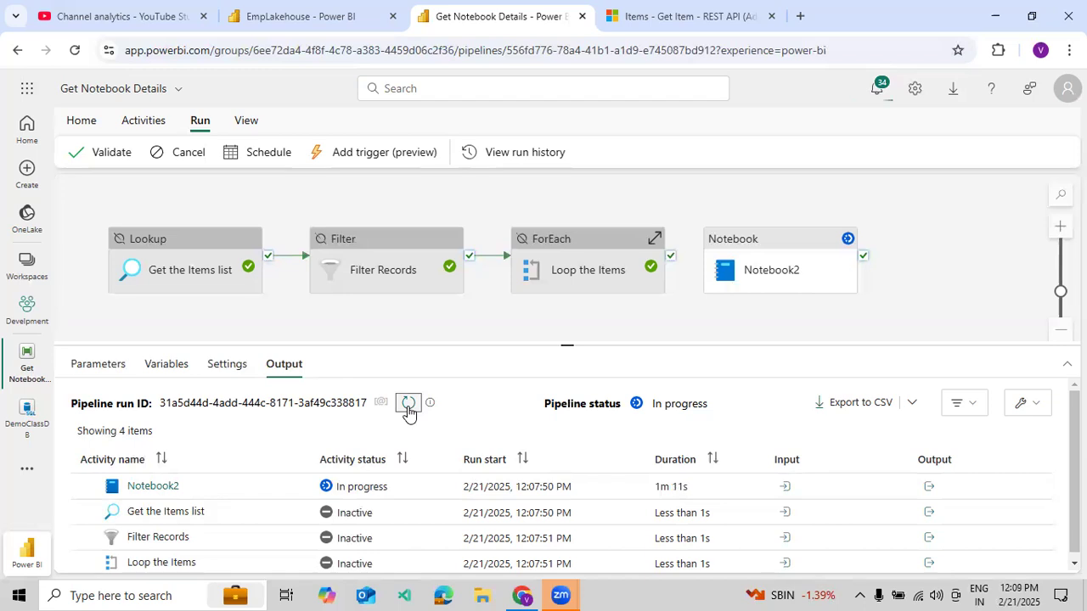
- Refresh the pipeline run output repeatedly to check the status of the Notebook2 activity
{"action": "left_click", "coordinate": [409, 404]}
{"action": "left_click", "coordinate": [408, 403]}
{"action": "left_click", "coordinate": [409, 404]}
{"action": "left_click", "coordinate": [409, 405]}
{"action": "left_click", "coordinate": [409, 404]}
{"action": "left_click", "coordinate": [408, 405]}
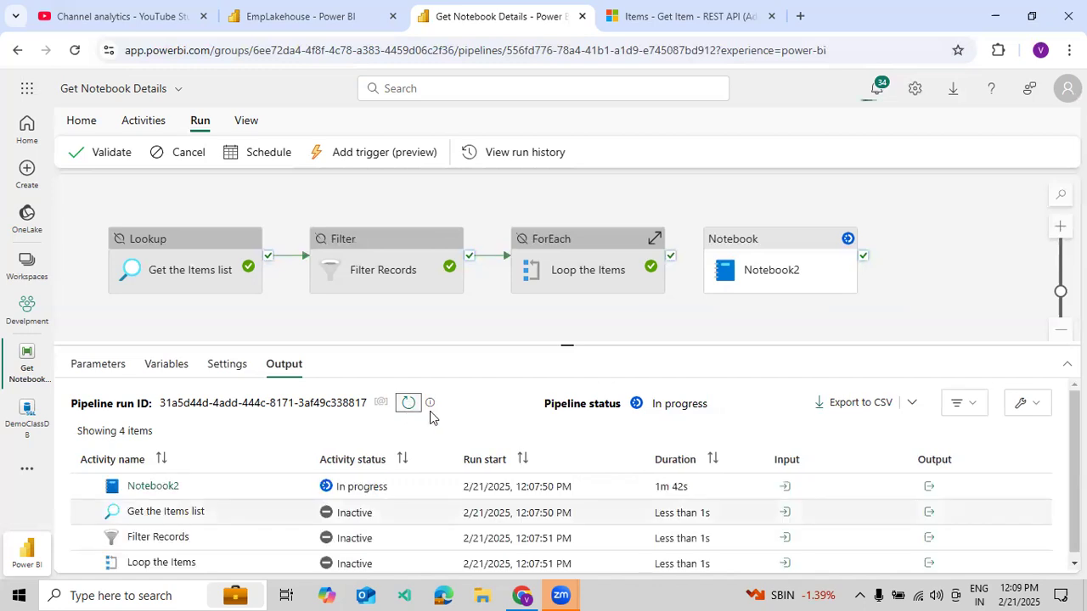
{"action": "left_click", "coordinate": [410, 405]}
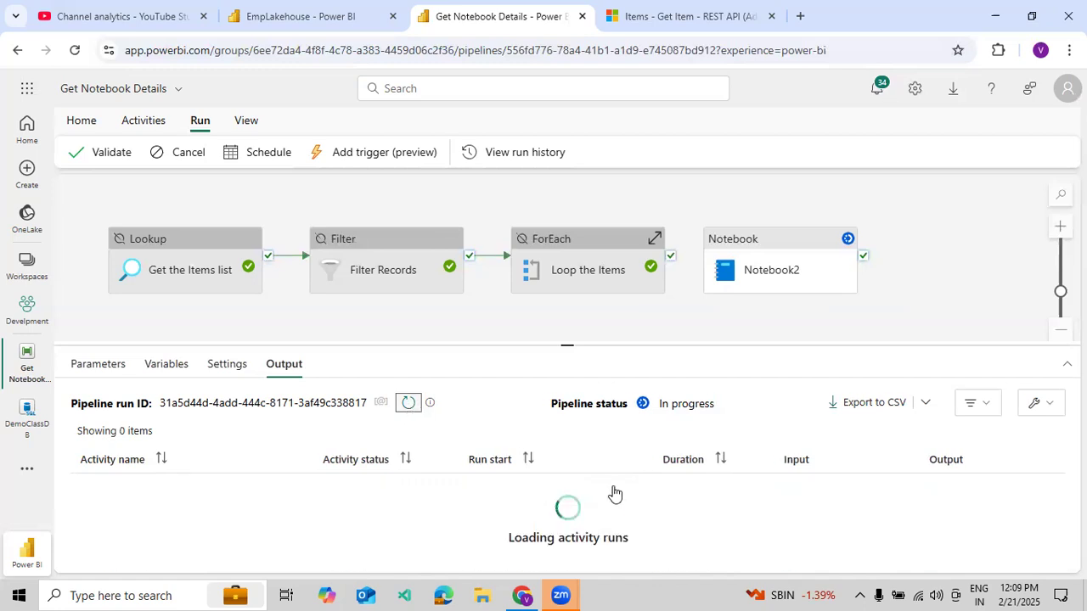
{"action": "left_click", "coordinate": [409, 404]}
{"action": "left_click", "coordinate": [410, 405]}
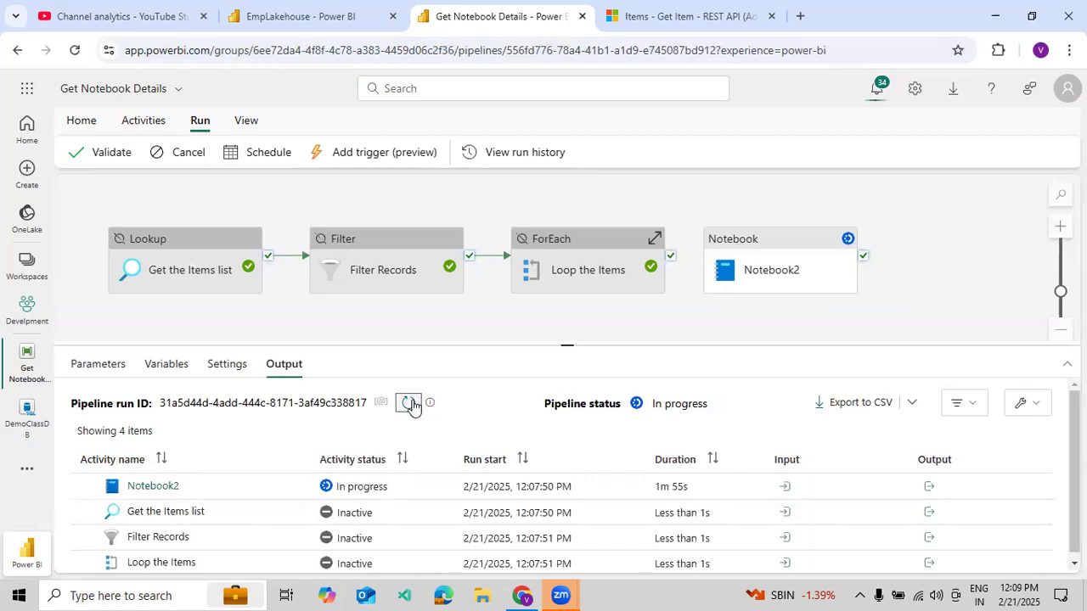
- Load a Power BI workspace in a new browser tab and return to the Get Notebook Details pipeline
{"action": "left_click", "coordinate": [800, 16]}
{"action": "type", "text": "po"}
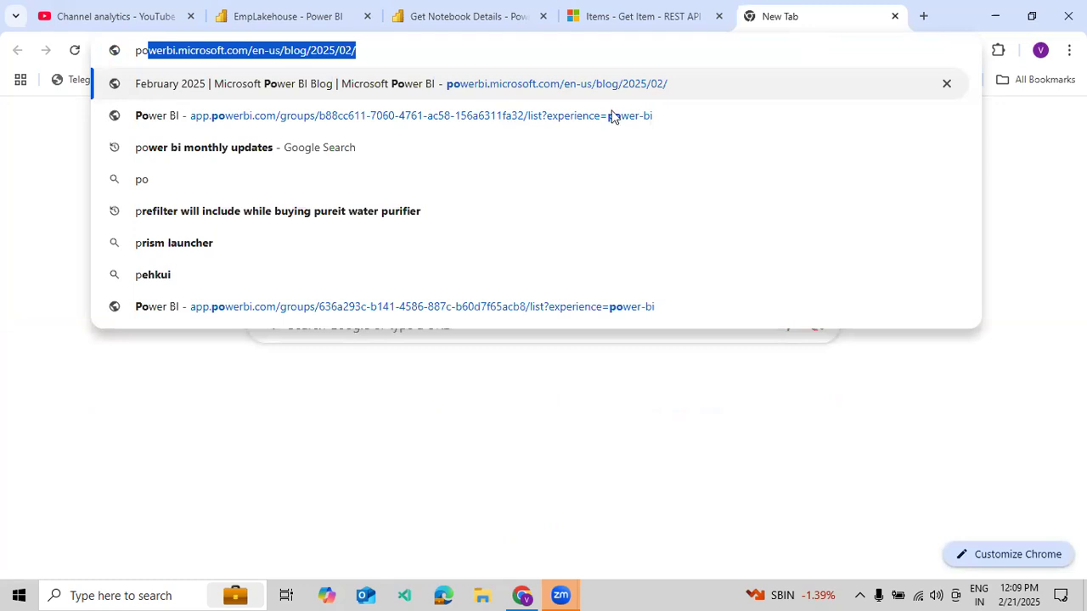
{"action": "left_click", "coordinate": [613, 115]}
{"action": "left_click", "coordinate": [476, 21]}
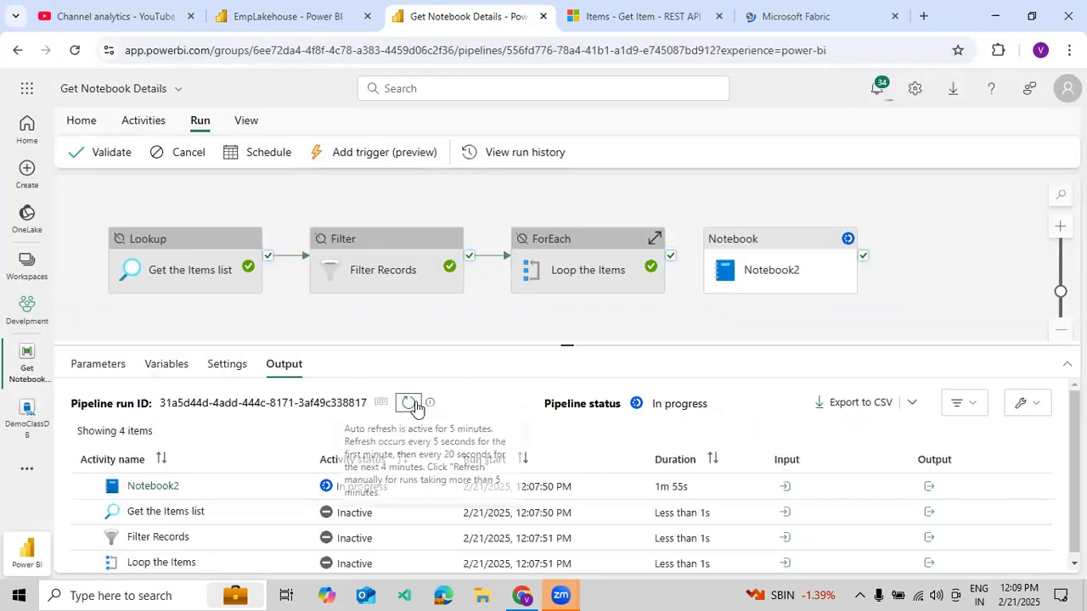
- Refresh the activity run status and cancel the in-progress pipeline run, including all child pipelines
{"action": "left_click", "coordinate": [415, 404]}
{"action": "left_click", "coordinate": [412, 405]}
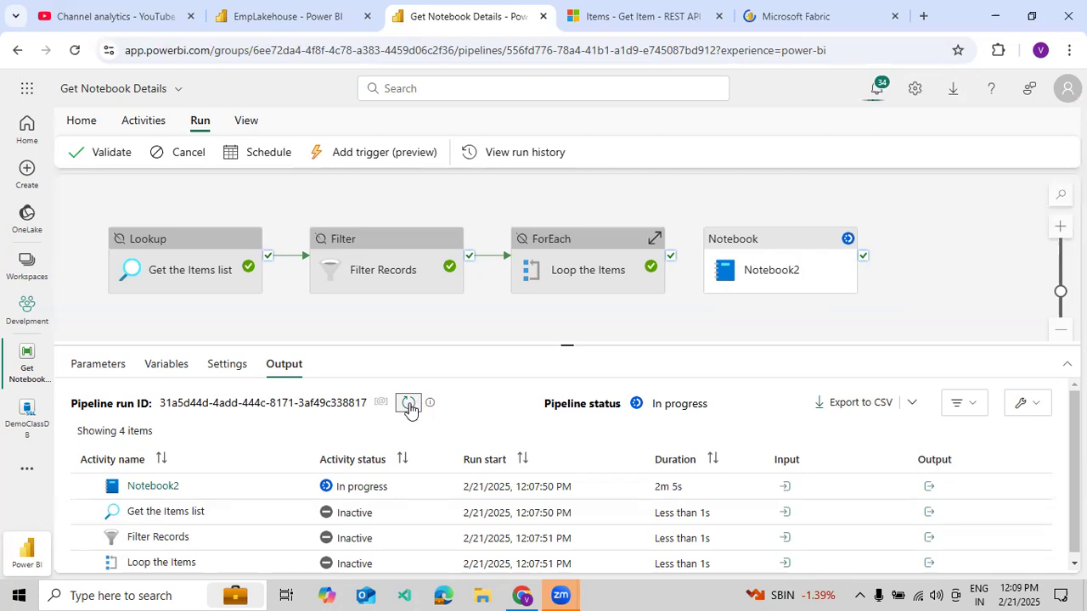
{"action": "left_click", "coordinate": [410, 406]}
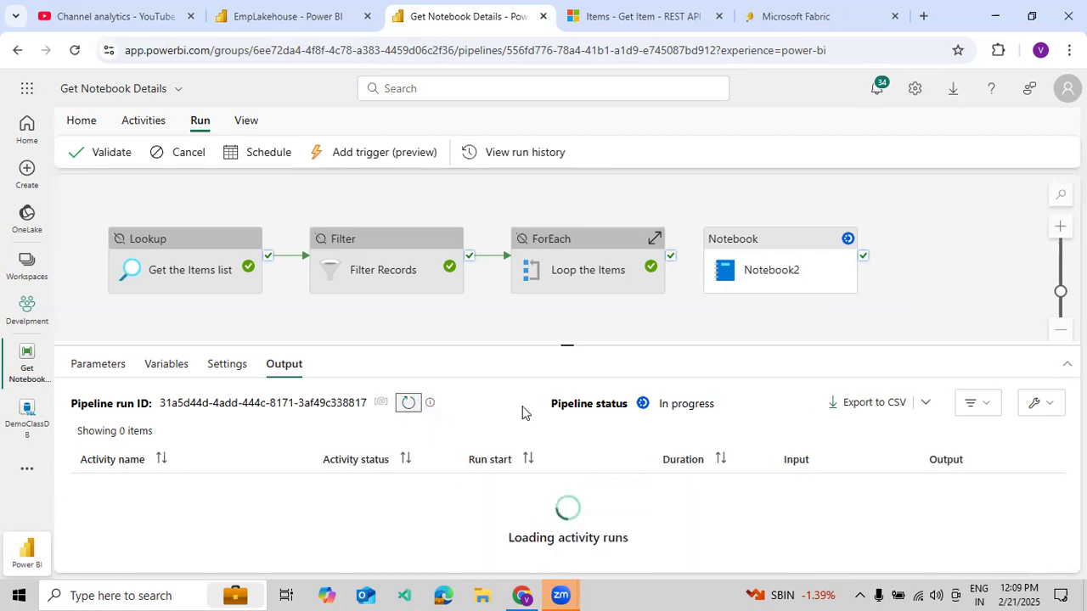
{"action": "left_click", "coordinate": [771, 21]}
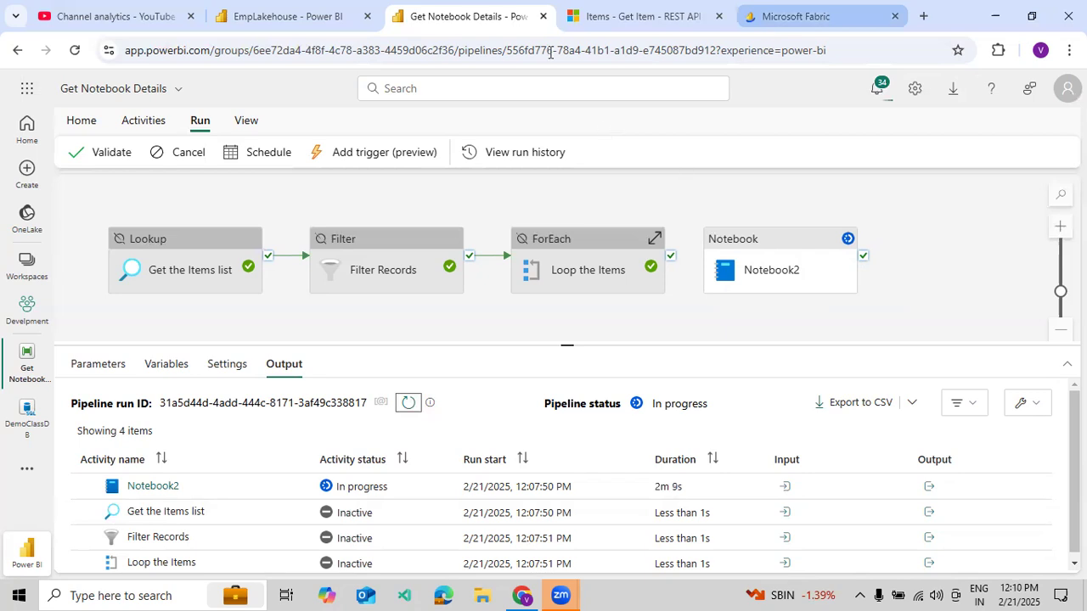
{"action": "left_click", "coordinate": [514, 31]}
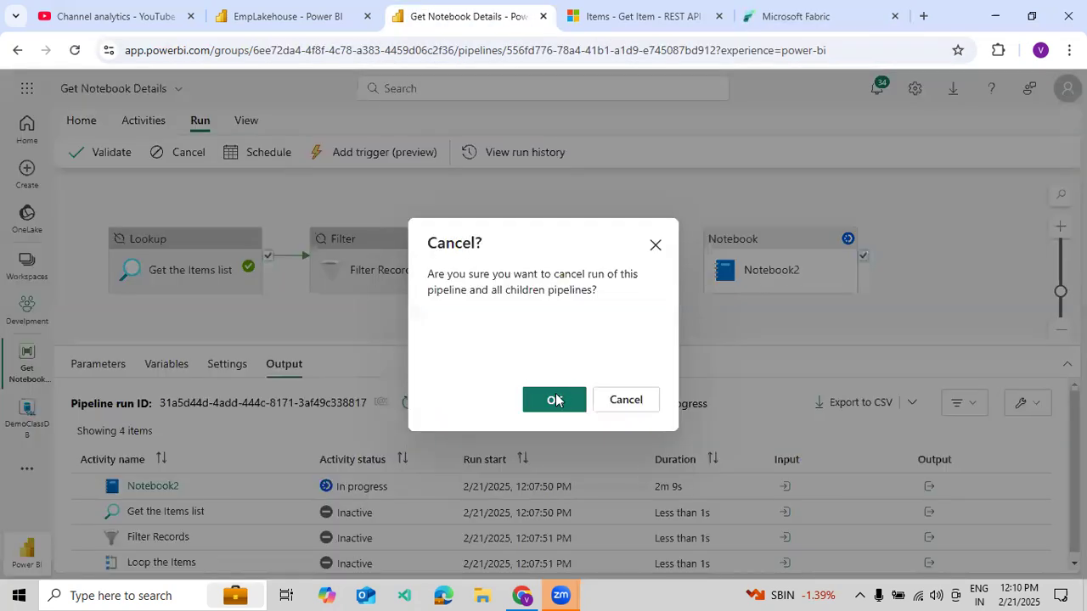
{"action": "left_click", "coordinate": [556, 400]}
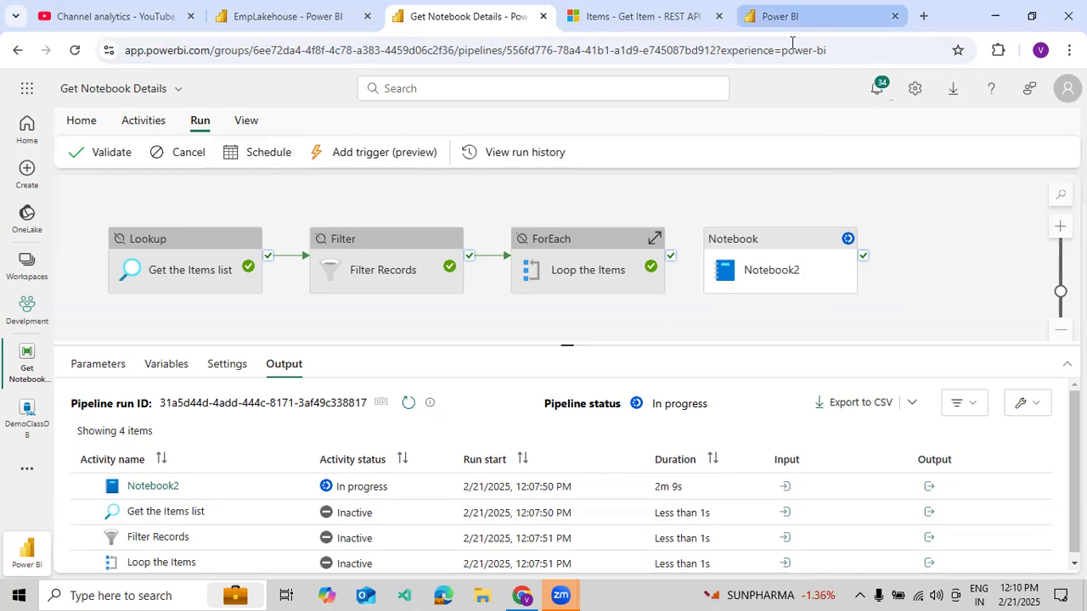
- Open the SalesNotes notebook from the Production workspace in the other Power BI browser tab
{"action": "left_click", "coordinate": [790, 19]}
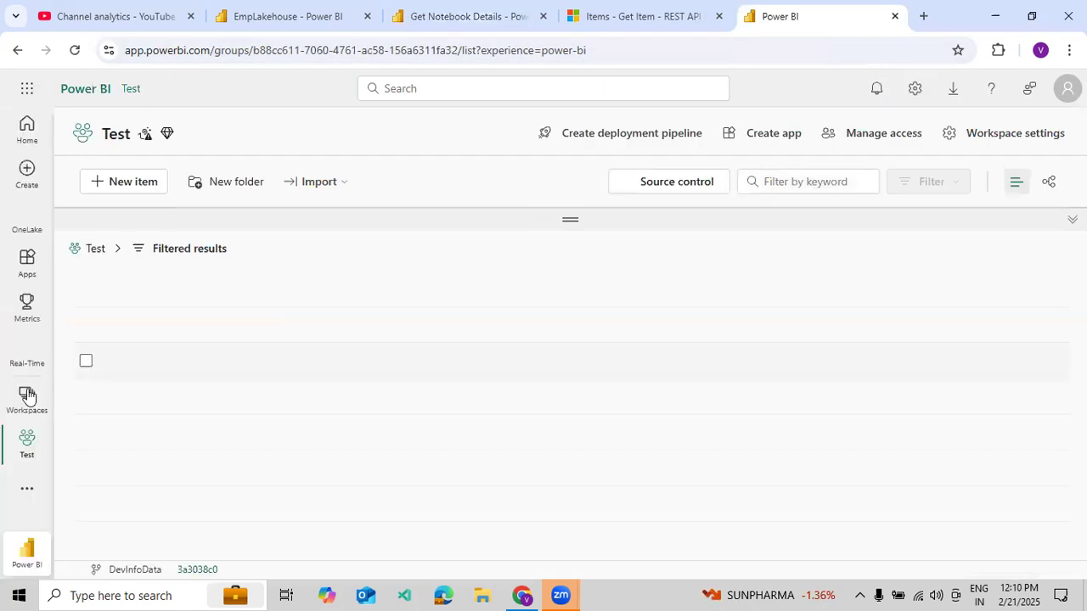
{"action": "left_click", "coordinate": [28, 396]}
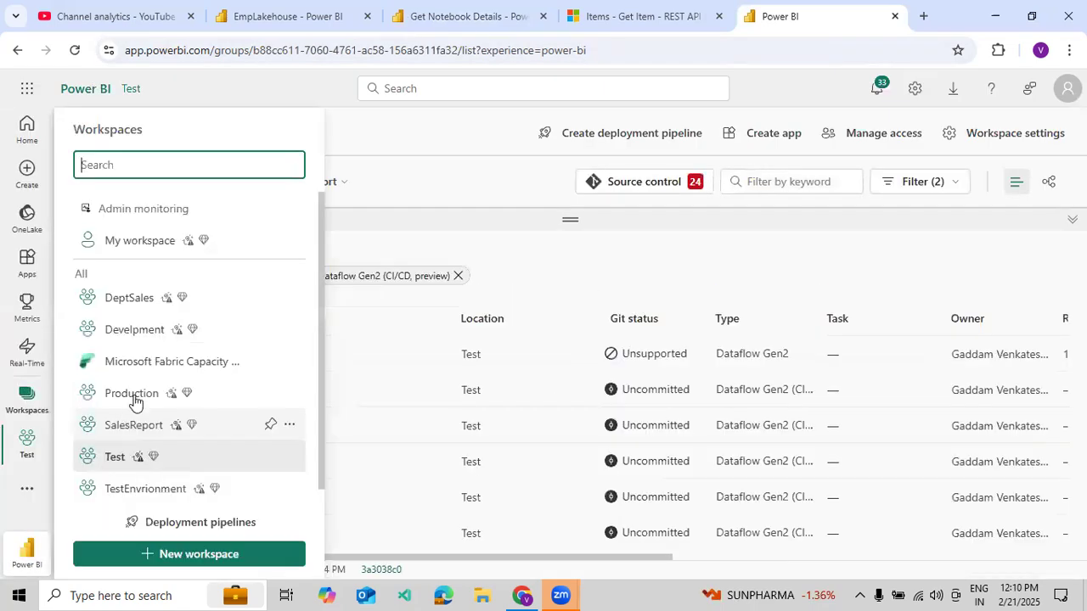
{"action": "left_click", "coordinate": [145, 396]}
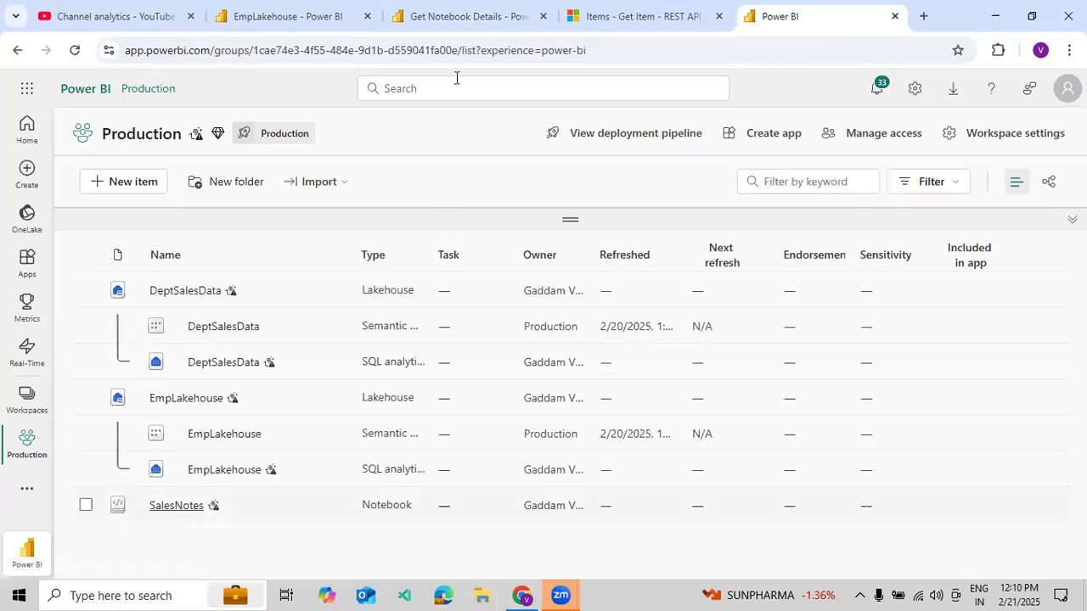
- Run the Get Notebook Details pipeline again and monitor the activity runs in its output
{"action": "left_click", "coordinate": [467, 16]}
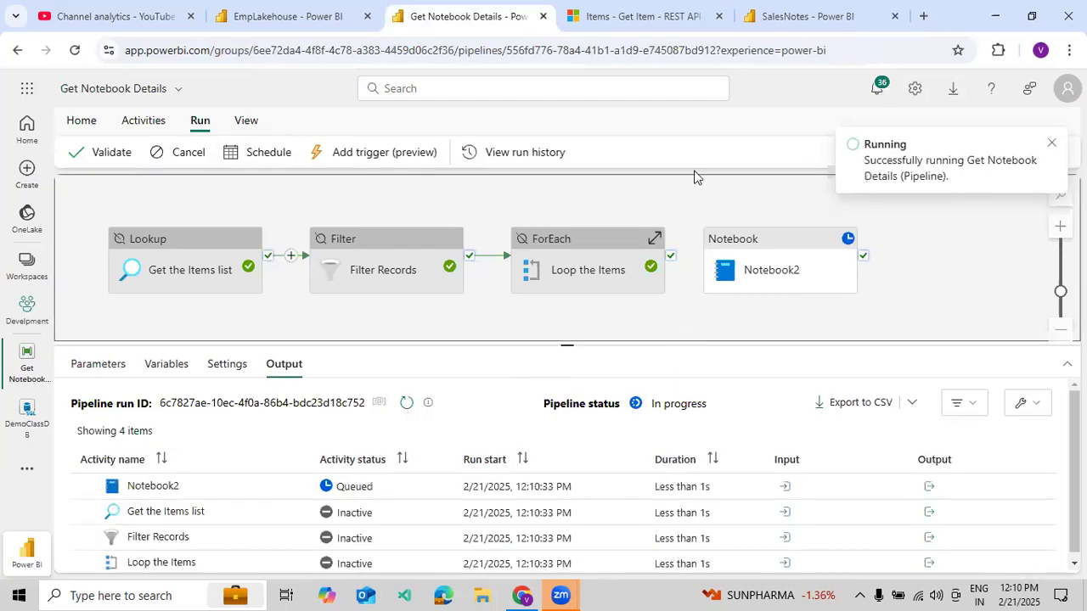
{"action": "left_click", "coordinate": [769, 16]}
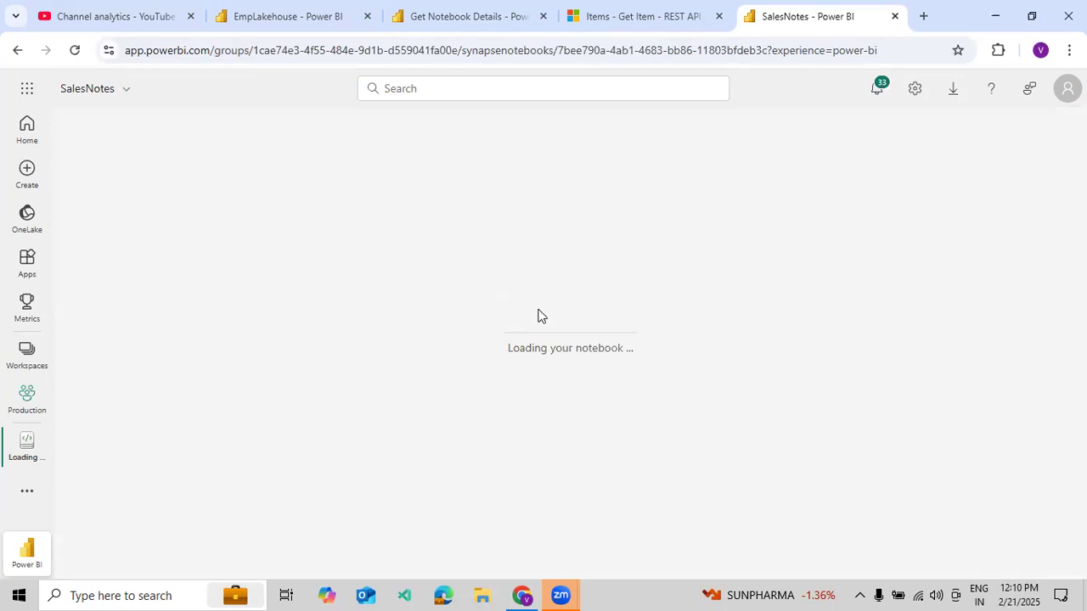
{"action": "left_click", "coordinate": [472, 29]}
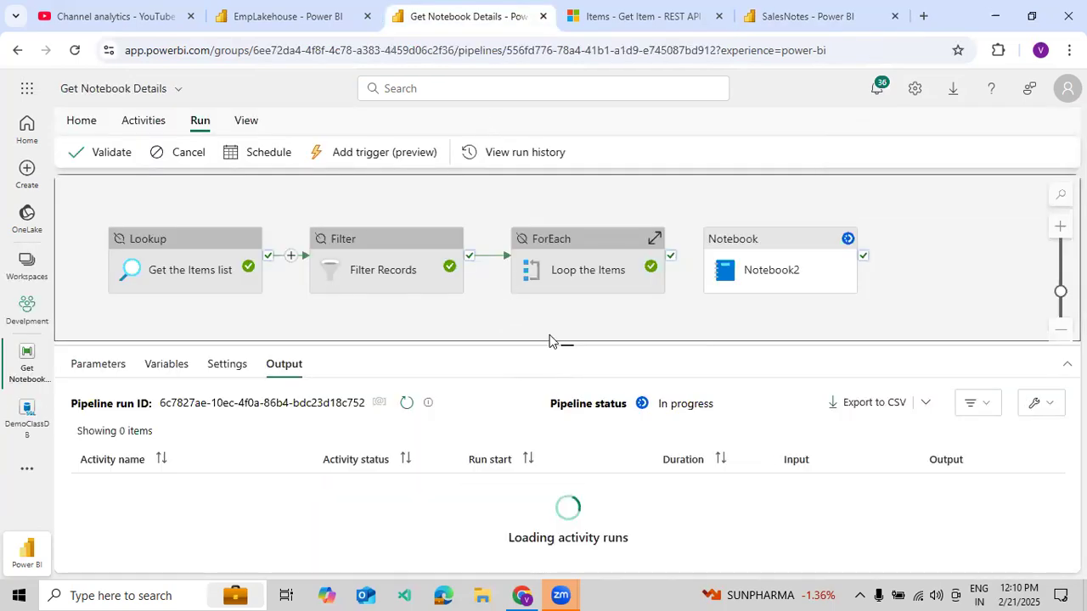
{"action": "left_click_drag", "start_coordinate": [550, 327], "coordinate": [549, 327]}
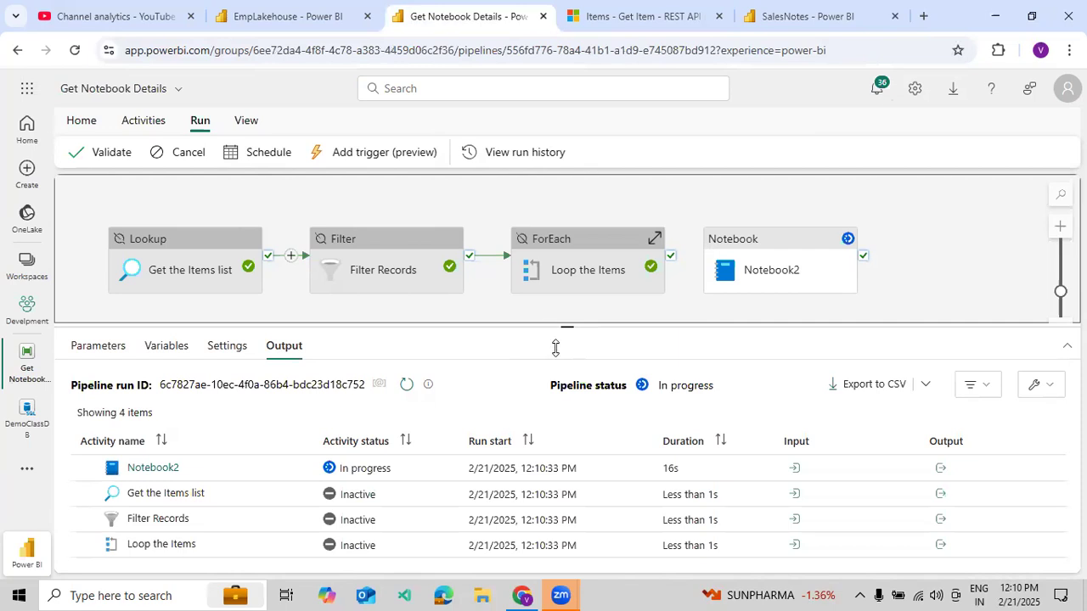
{"action": "left_click_drag", "start_coordinate": [556, 349], "coordinate": [556, 368]}
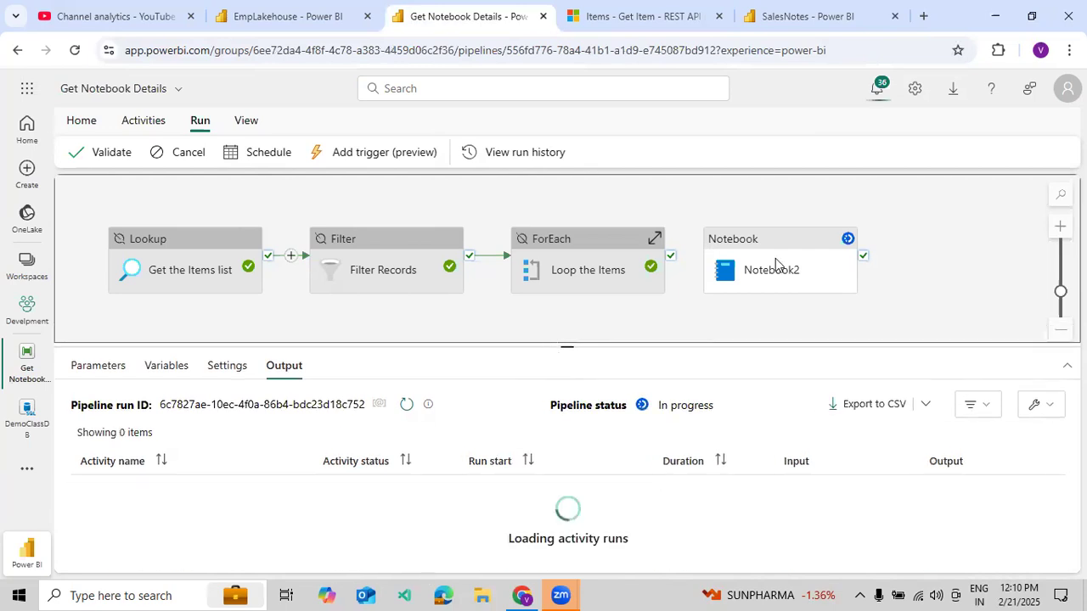
- Review the code in the SalesNotes notebook and check the run result of the Get Notebook Details pipeline
{"action": "left_click", "coordinate": [807, 16]}
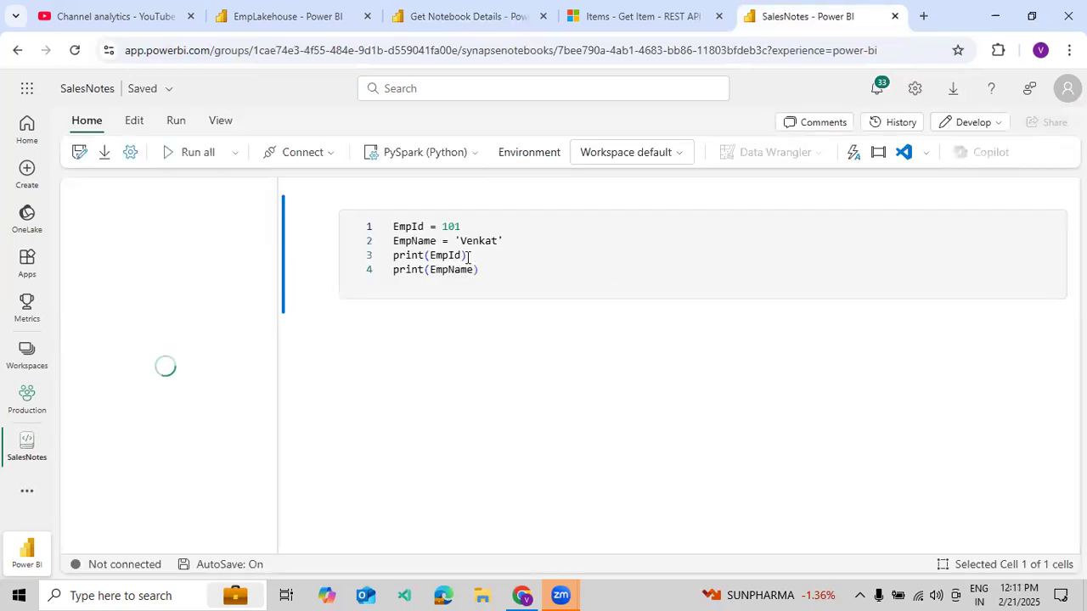
{"action": "left_click_drag", "start_coordinate": [490, 270], "coordinate": [434, 252]}
{"action": "left_click", "coordinate": [434, 252]}
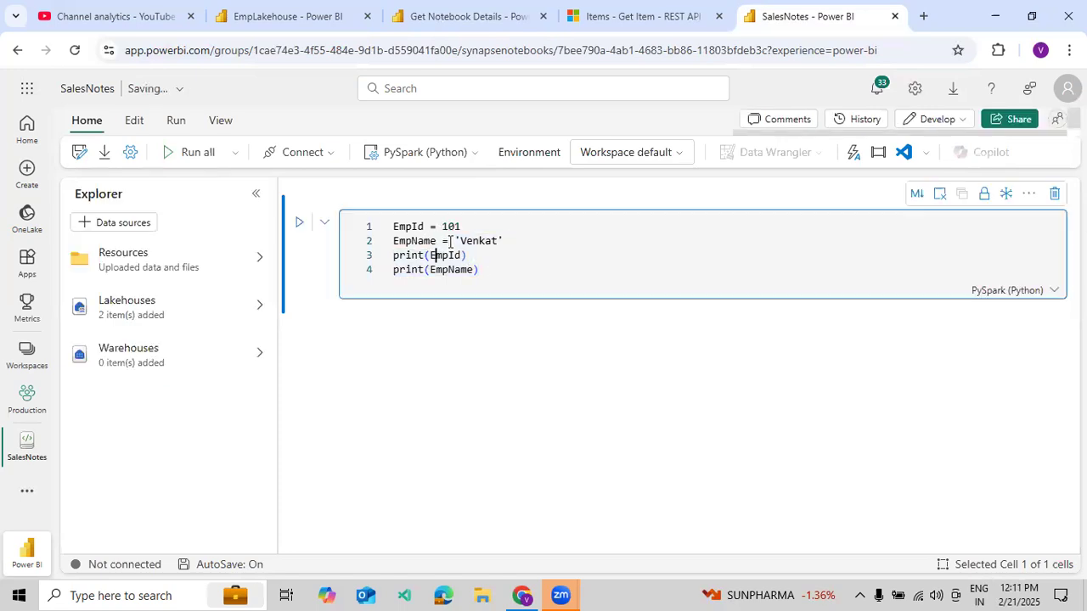
{"action": "left_click", "coordinate": [478, 17]}
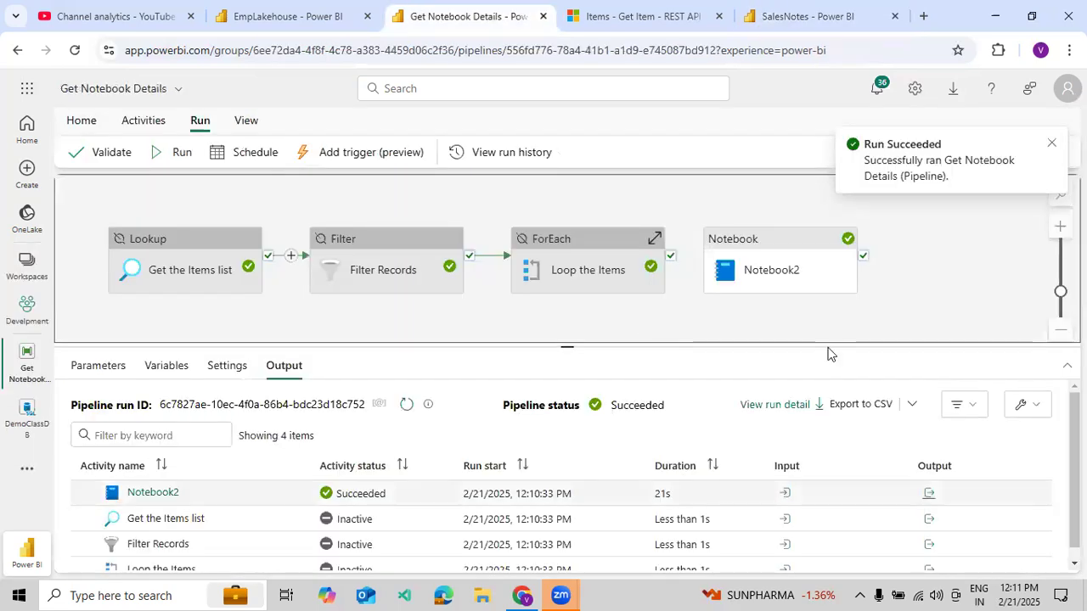
{"action": "left_click", "coordinate": [743, 271]}
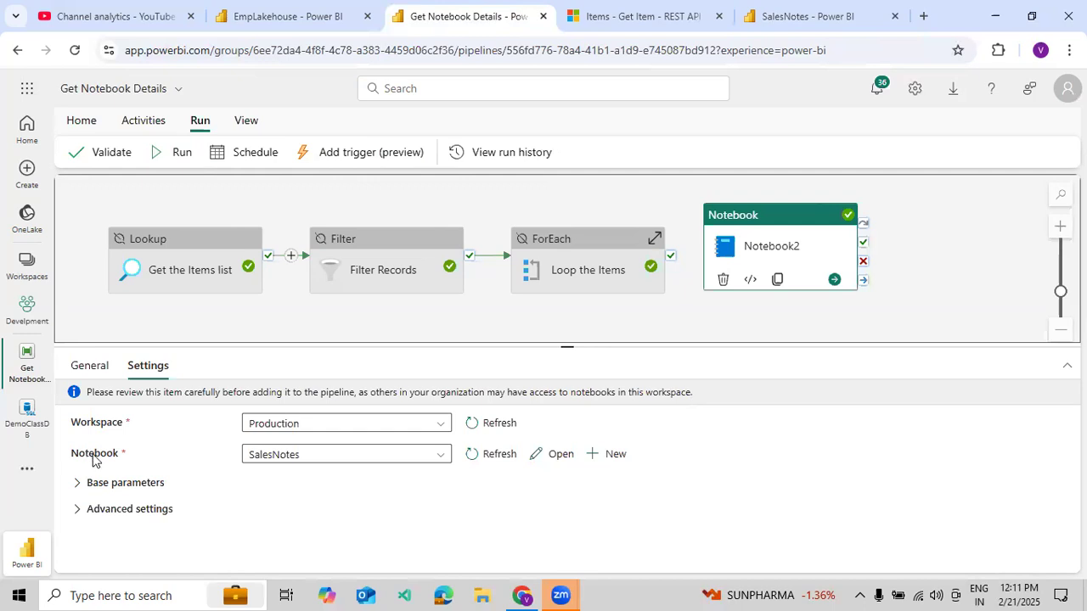
{"action": "left_click", "coordinate": [281, 424]}
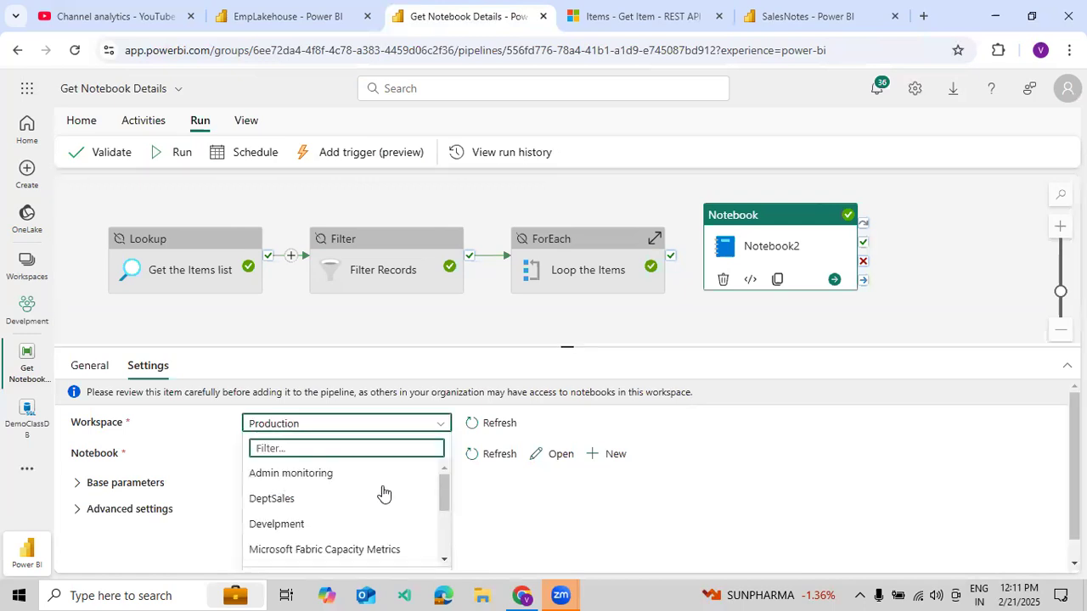
{"action": "left_click", "coordinate": [372, 424]}
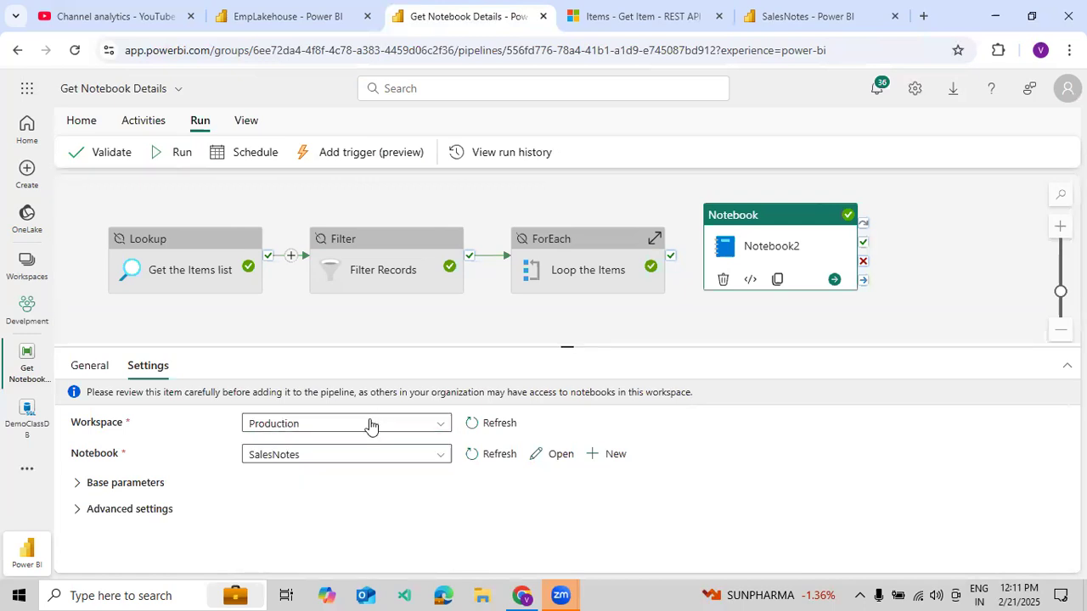
{"action": "left_click", "coordinate": [473, 427]}
{"action": "left_click", "coordinate": [430, 427]}
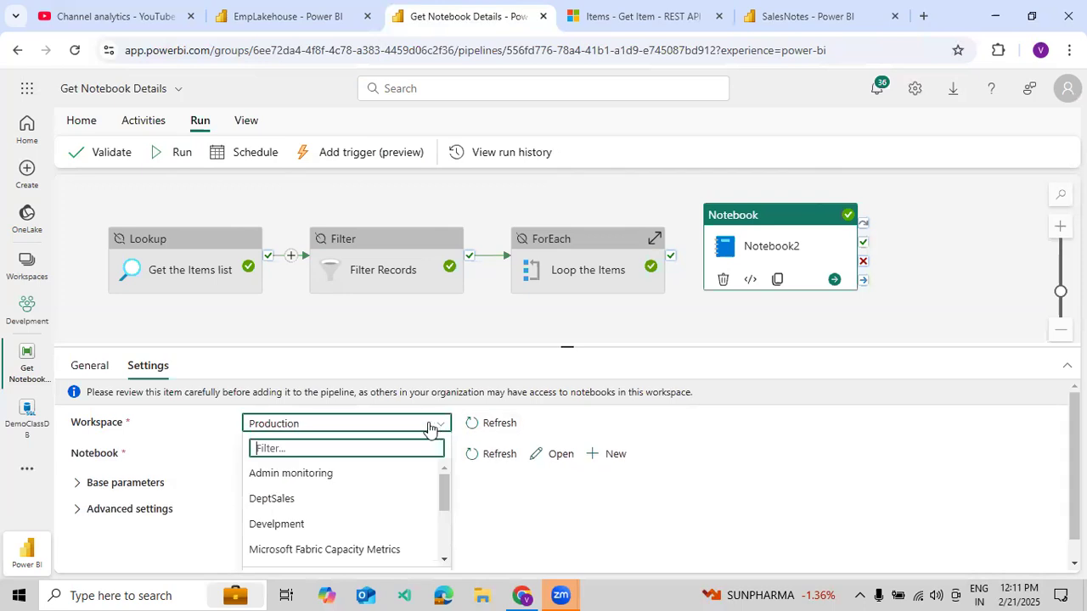
{"action": "scroll", "coordinate": [293, 532], "scroll_direction": "down", "scroll_amount": 3}
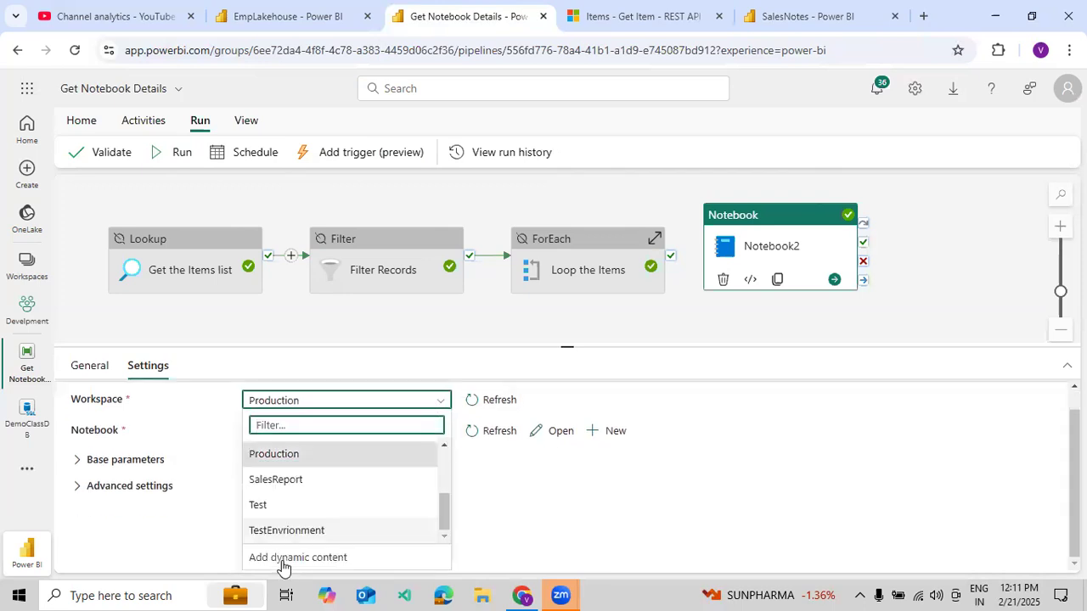
{"action": "left_click", "coordinate": [284, 567]}
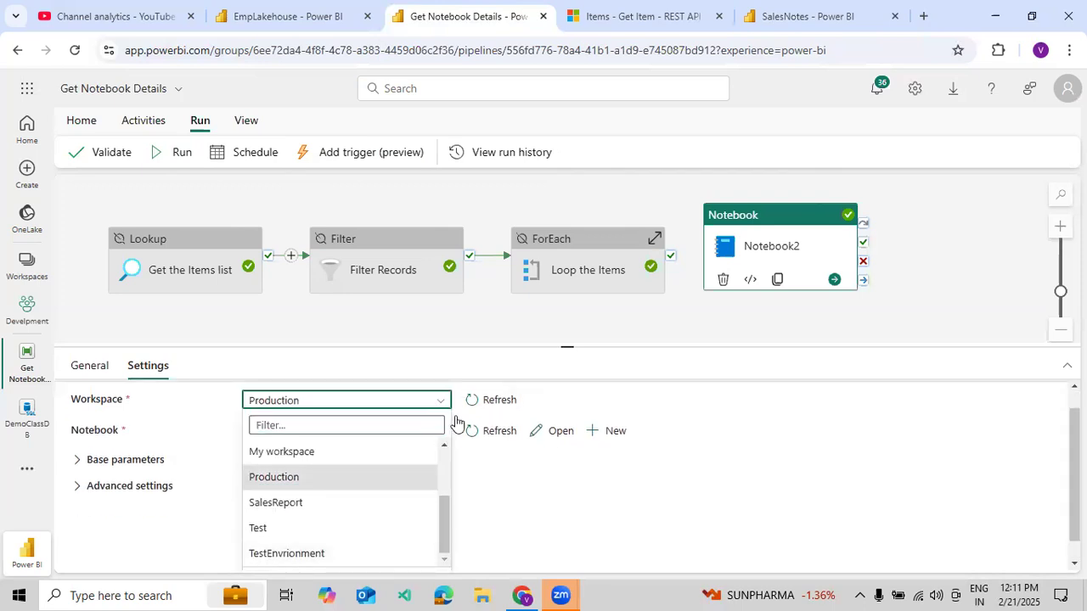
{"action": "left_click_drag", "start_coordinate": [460, 346], "coordinate": [461, 226]}
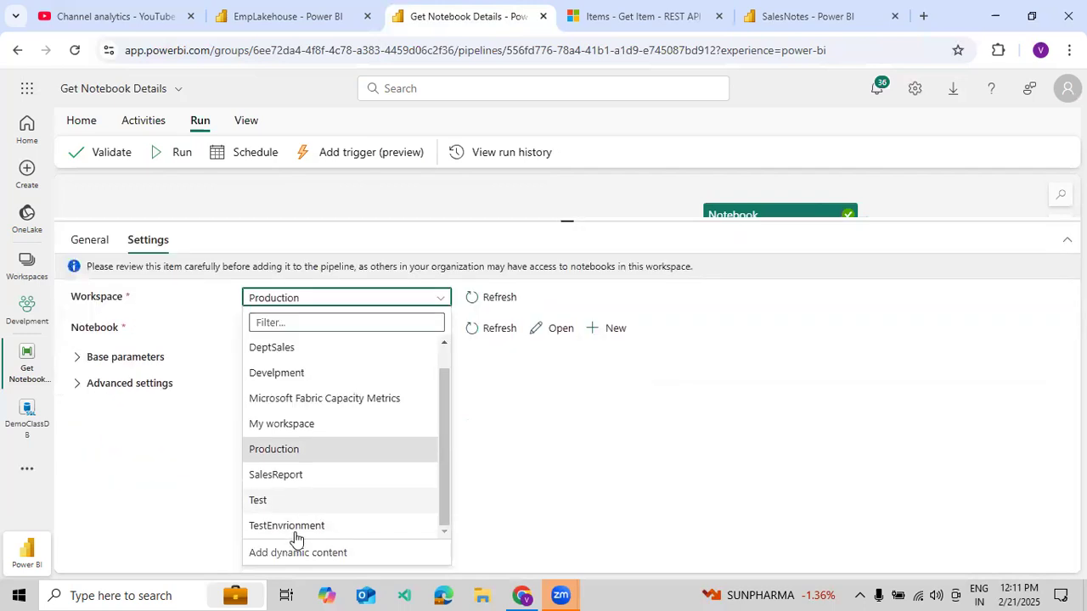
{"action": "left_click", "coordinate": [296, 553]}
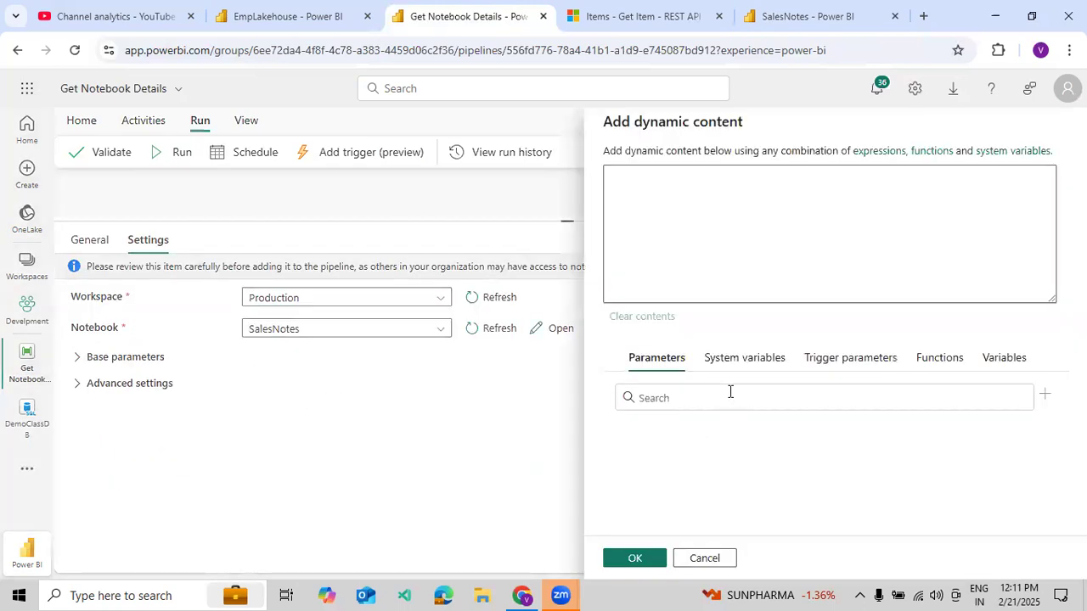
{"action": "left_click", "coordinate": [726, 365]}
{"action": "scroll", "coordinate": [691, 485], "scroll_direction": "down", "scroll_amount": 5}
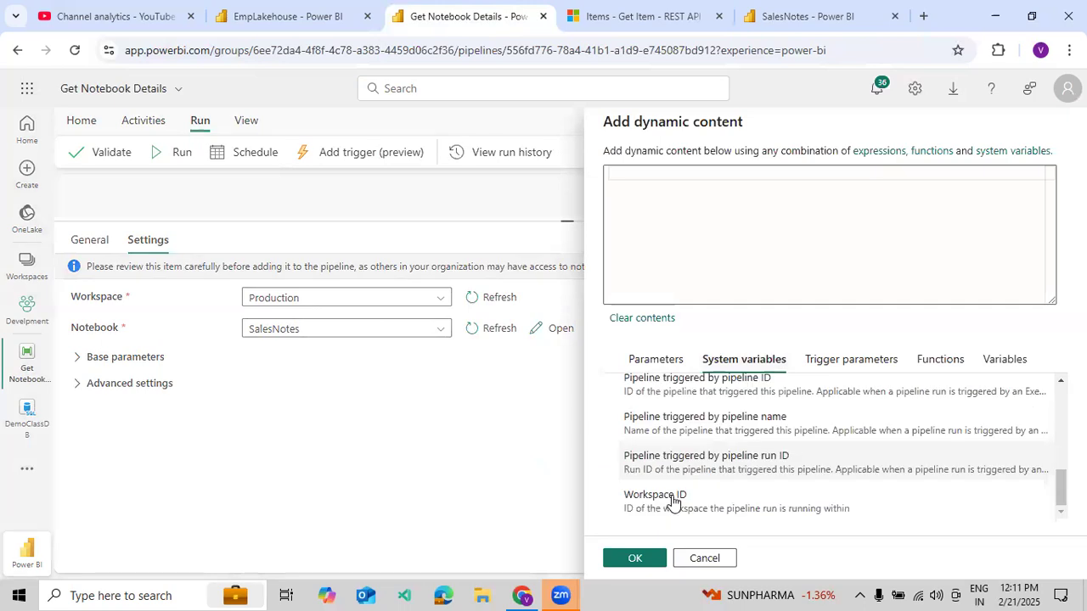
{"action": "left_click", "coordinate": [650, 507]}
{"action": "left_click", "coordinate": [635, 558]}
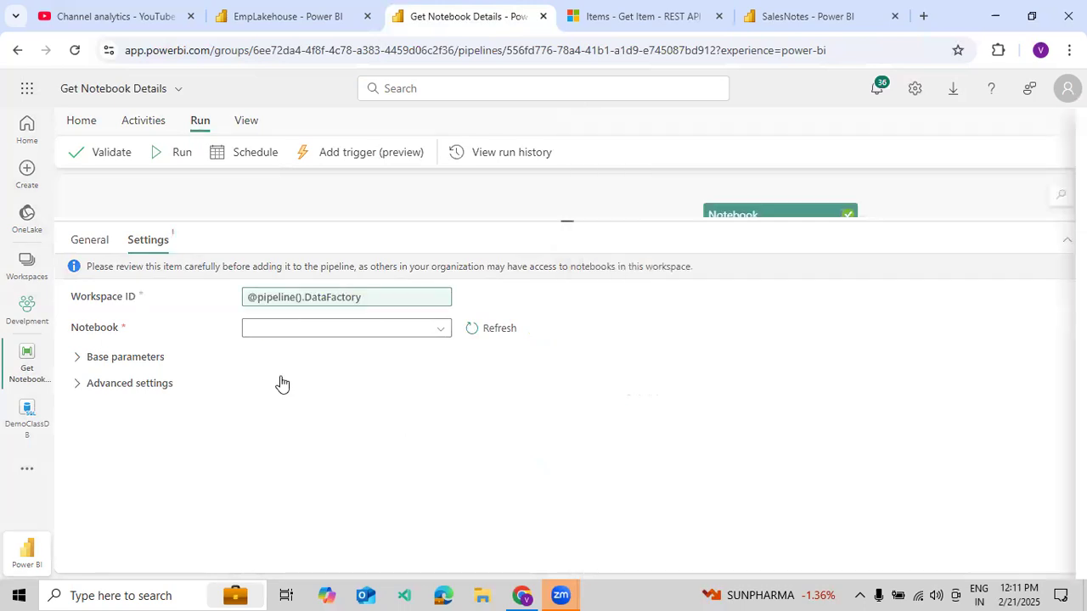
{"action": "left_click", "coordinate": [432, 331]}
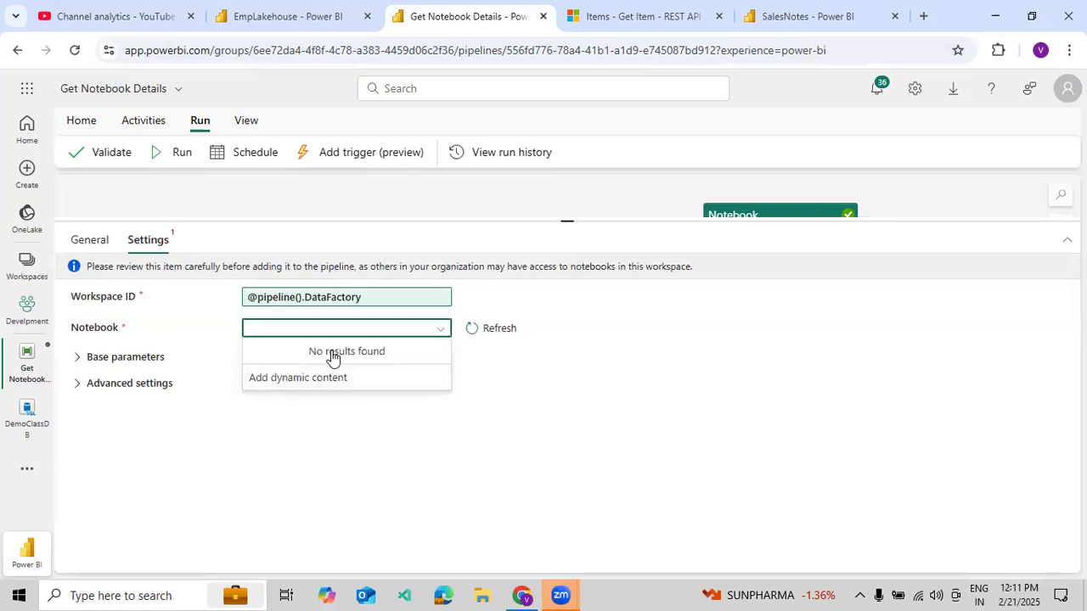
{"action": "left_click", "coordinate": [332, 382]}
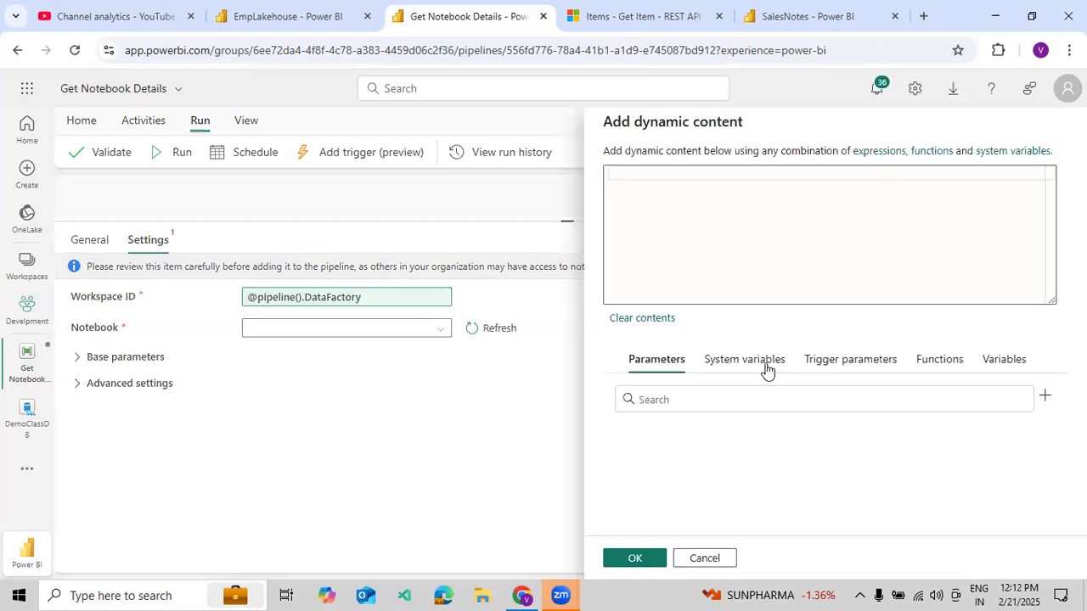
{"action": "left_click", "coordinate": [767, 367]}
{"action": "left_click", "coordinate": [722, 454]}
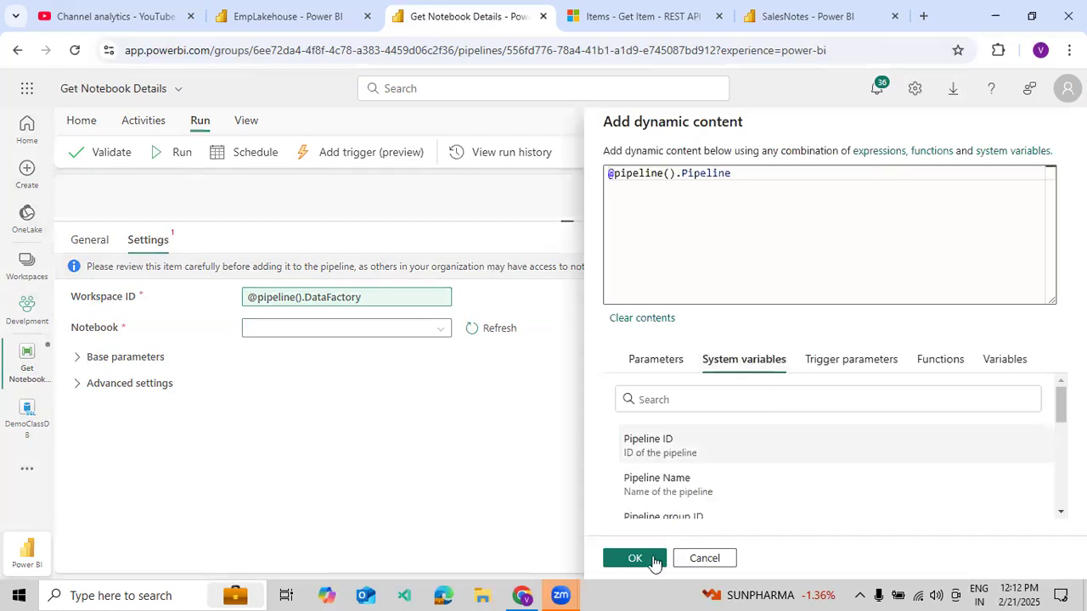
{"action": "left_click", "coordinate": [652, 562]}
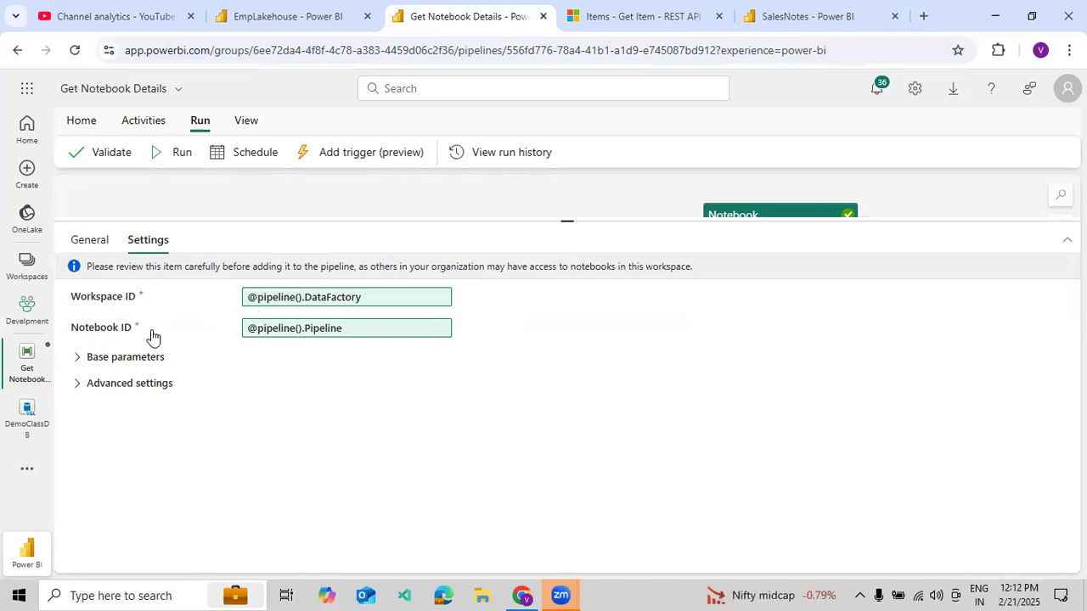
- Clear the Notebook2 activity's dynamic notebook ID and check which notebooks can be picked instead
{"action": "left_click", "coordinate": [441, 330]}
{"action": "left_click", "coordinate": [421, 336]}
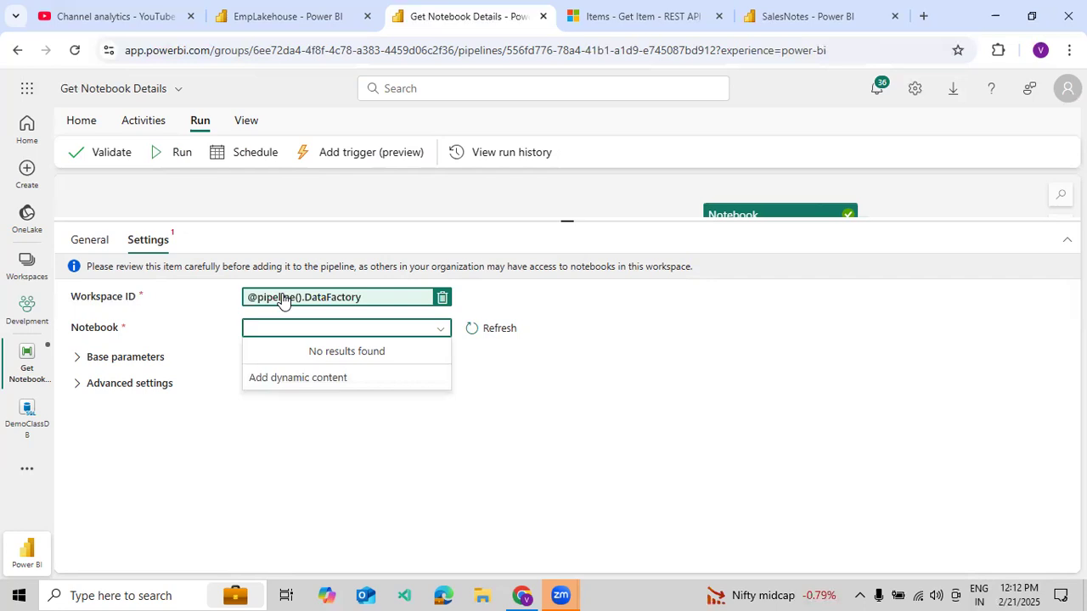
{"action": "left_click_drag", "start_coordinate": [535, 232], "coordinate": [706, 369]}
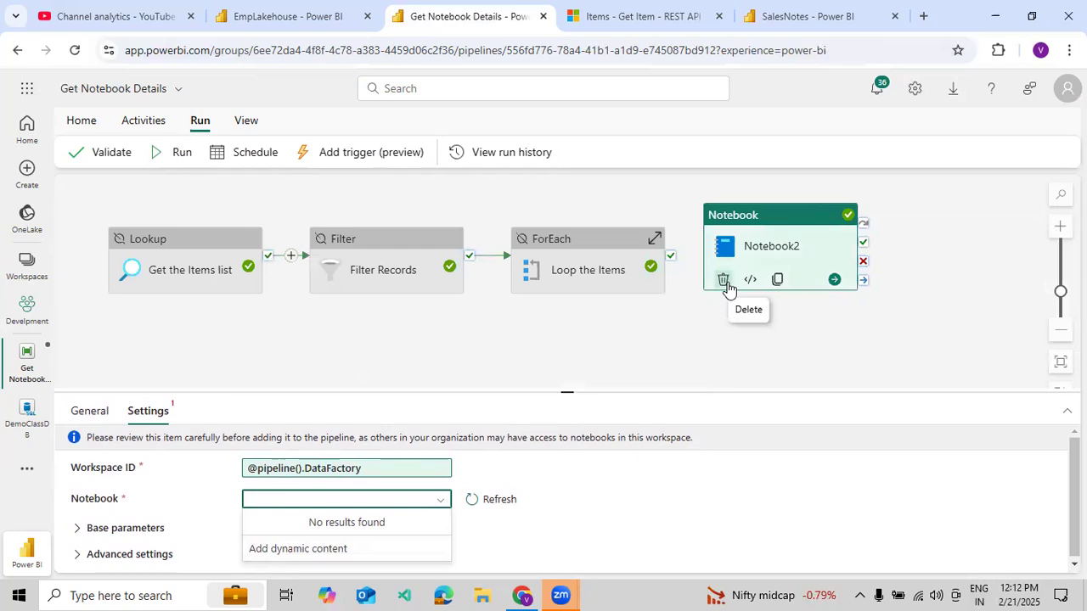
- Look over the SalesNotes notebook, the list of available workspaces and the Get Item REST API page
{"action": "left_click", "coordinate": [806, 16]}
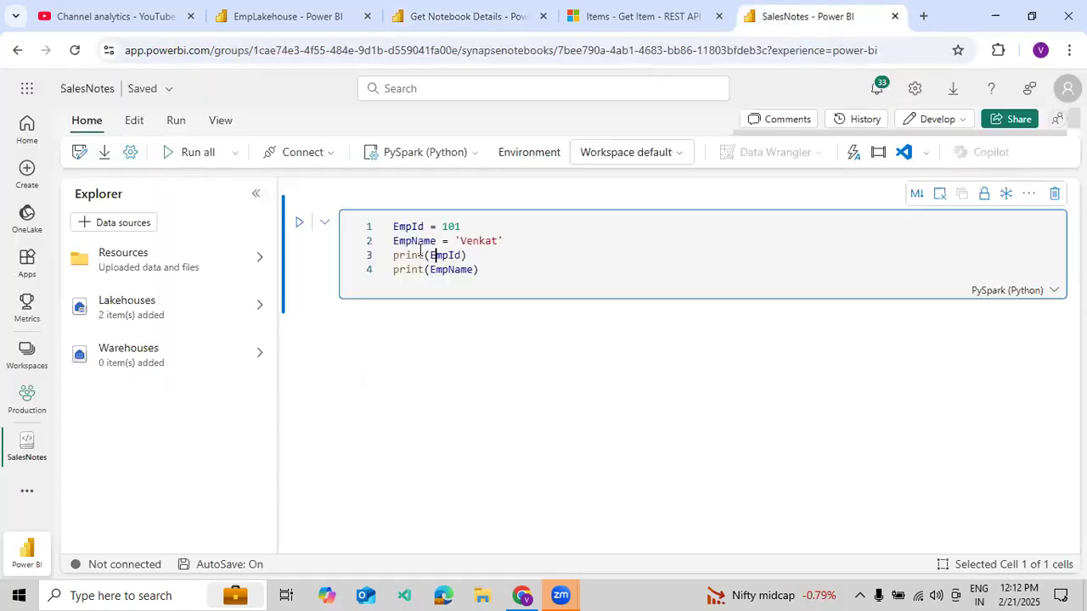
{"action": "left_click", "coordinate": [26, 355]}
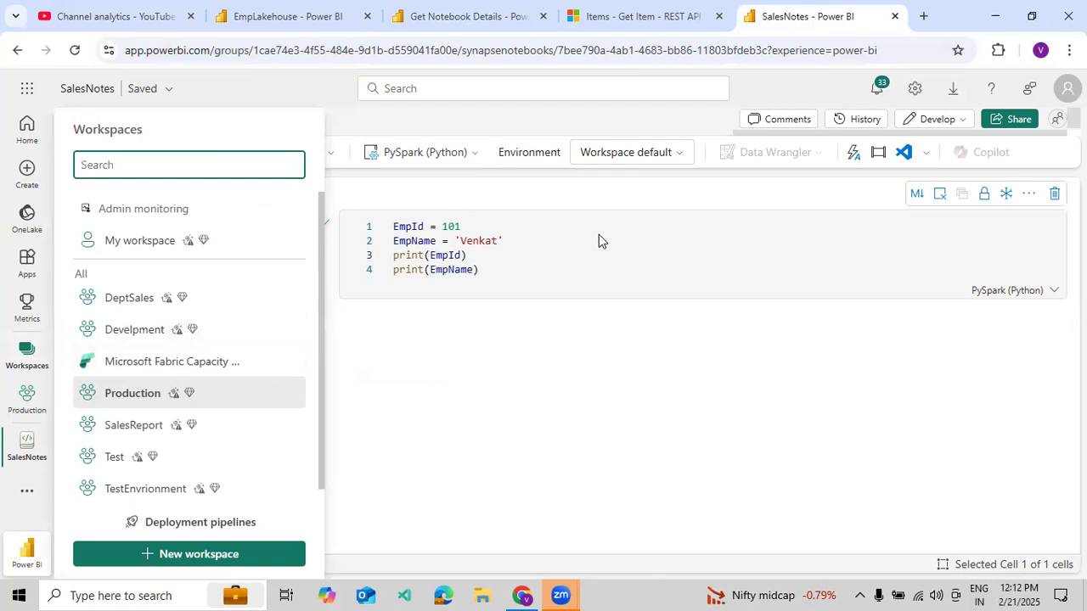
{"action": "left_click", "coordinate": [688, 24]}
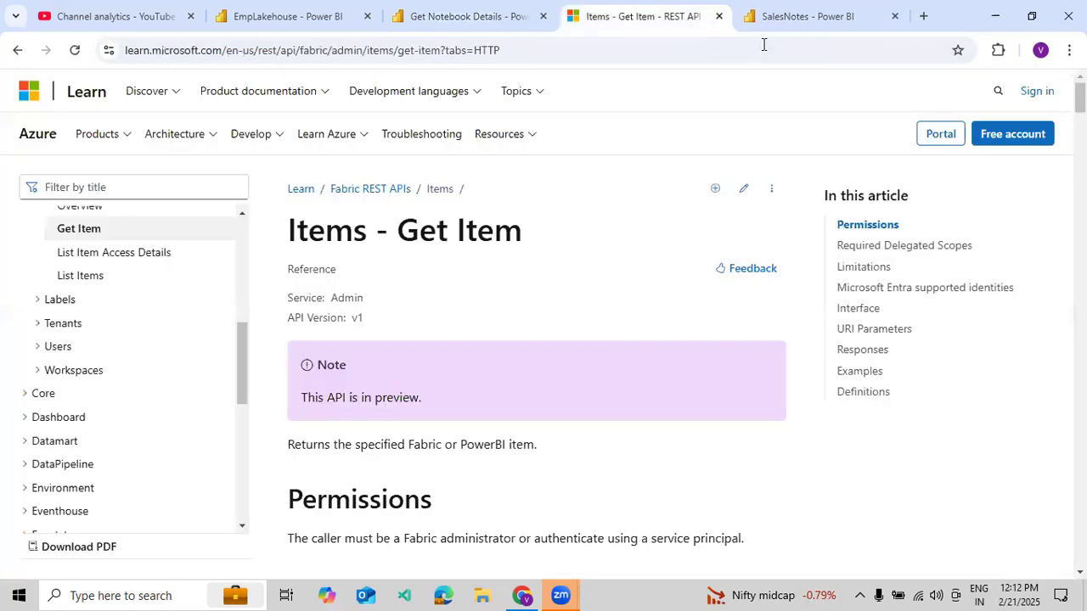
{"action": "left_click", "coordinate": [775, 24]}
- Add a Web activity beside Notebook2 in the Get Notebook Details pipeline and delete it again
{"action": "left_click", "coordinate": [437, 24]}
{"action": "left_click", "coordinate": [136, 125]}
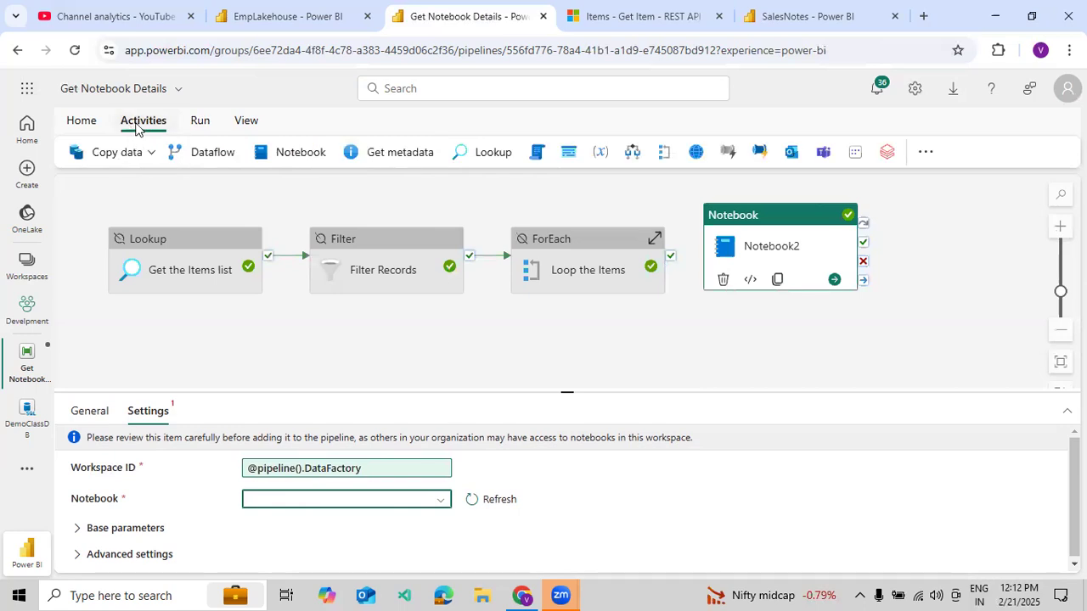
{"action": "left_click", "coordinate": [695, 158]}
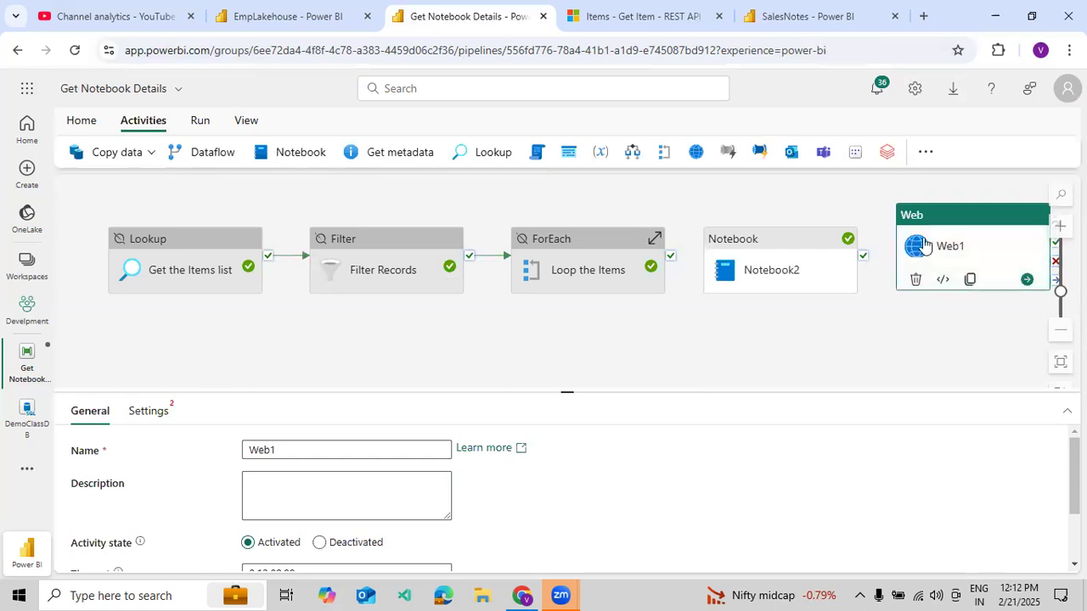
{"action": "left_click_drag", "start_coordinate": [930, 235], "coordinate": [910, 308]}
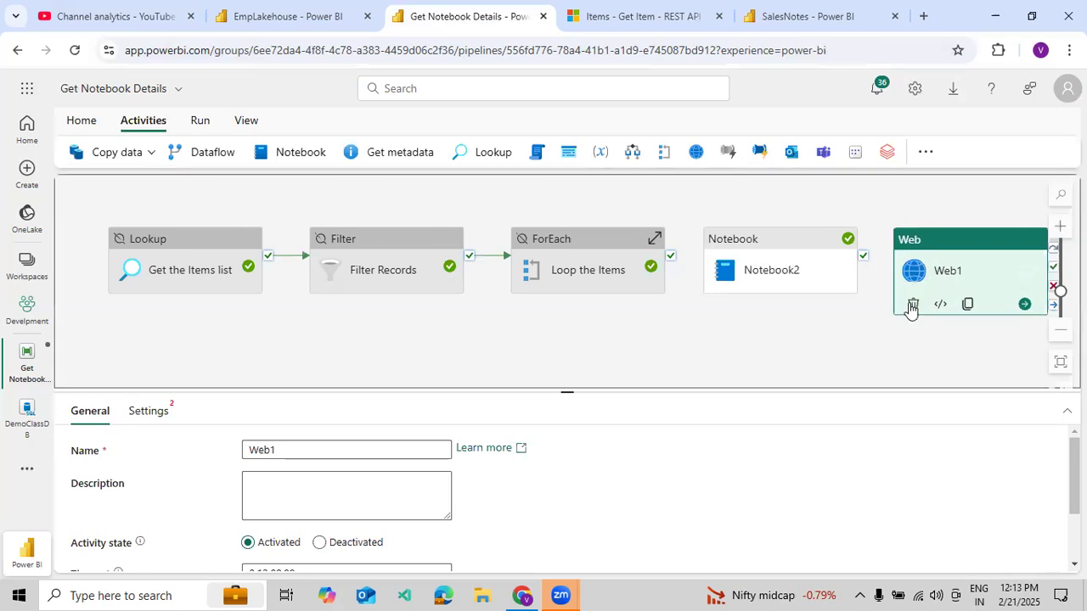
{"action": "left_click", "coordinate": [913, 304]}
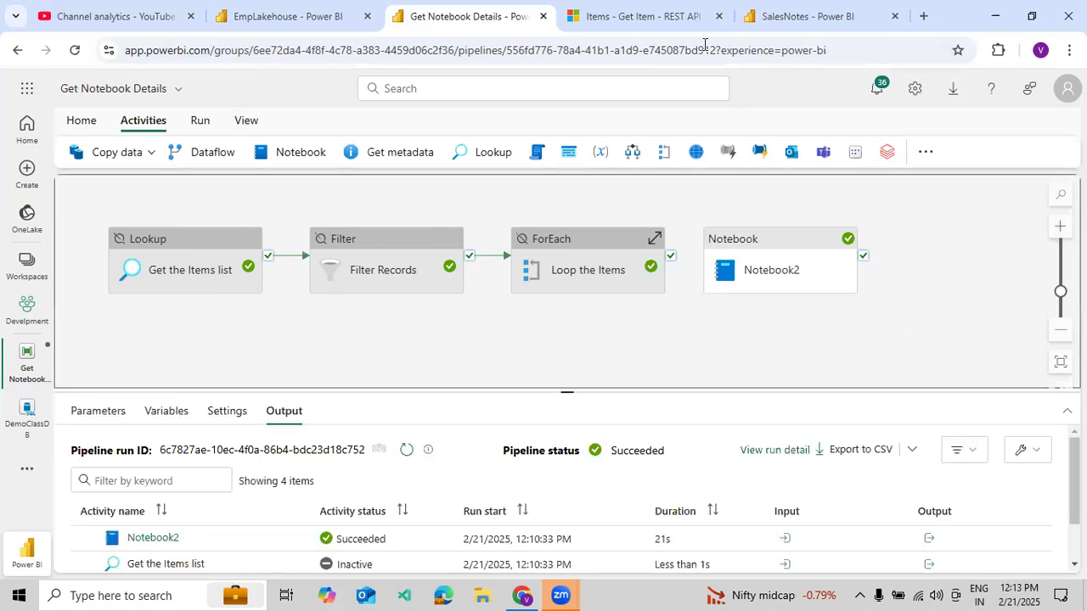
- Examine the Items - Get Item page of the Fabric REST API documentation down to its Interface and URI Parameters sections
{"action": "key", "text": "ctrl+Tab"}
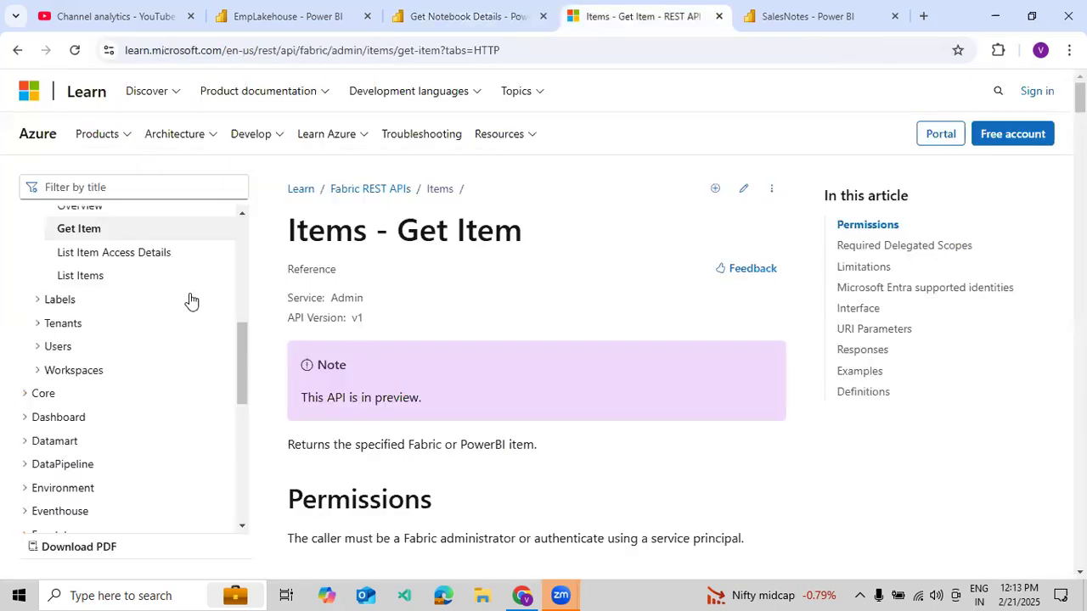
{"action": "scroll", "coordinate": [190, 300], "scroll_direction": "up", "scroll_amount": 4}
{"action": "scroll", "coordinate": [195, 315], "scroll_direction": "down", "scroll_amount": 3}
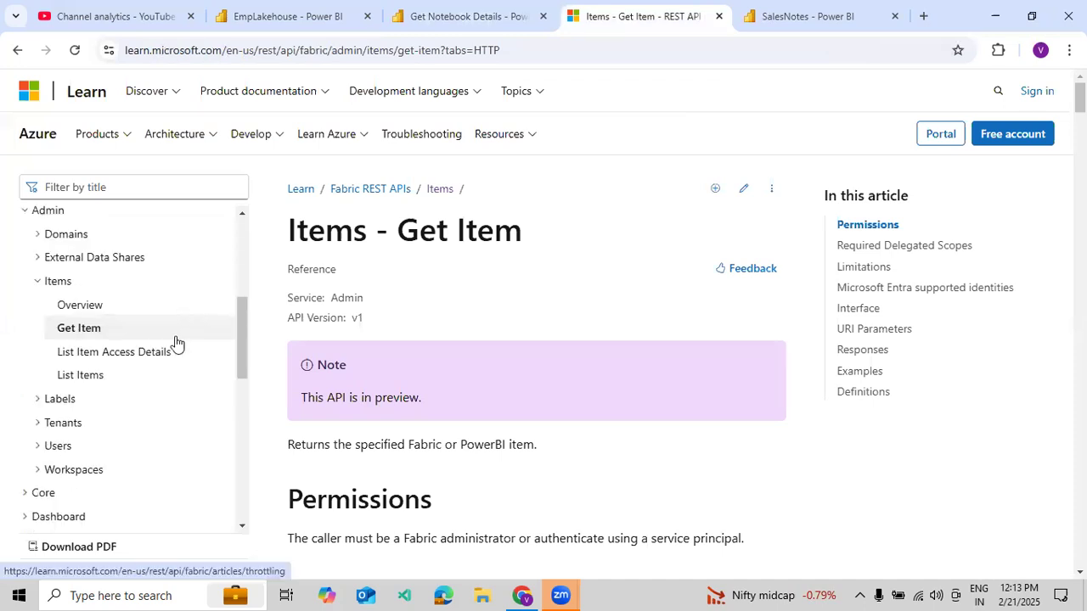
{"action": "scroll", "coordinate": [173, 344], "scroll_direction": "down", "scroll_amount": 10}
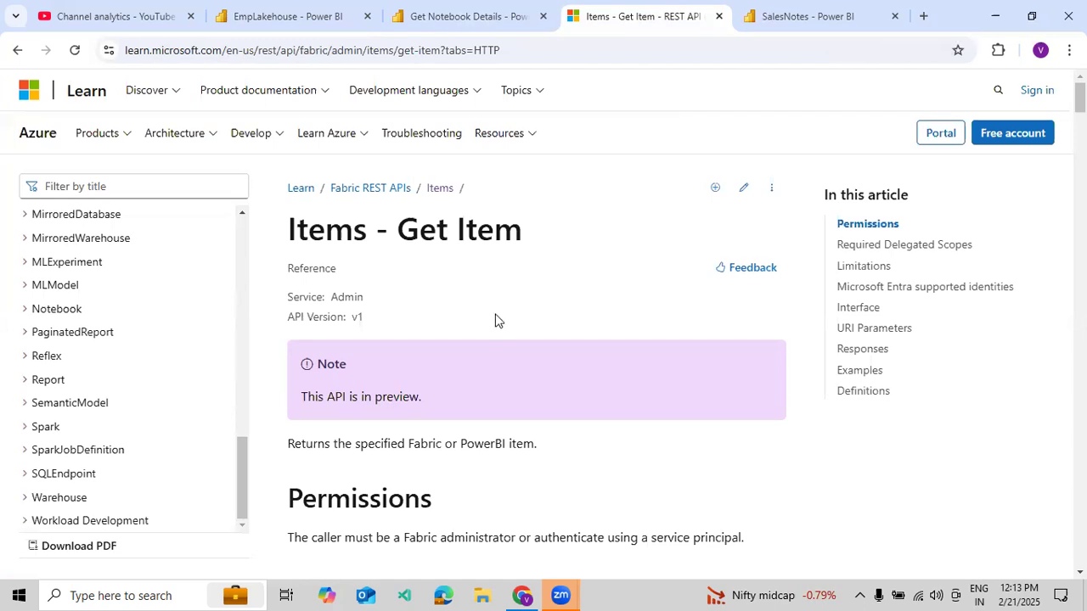
{"action": "scroll", "coordinate": [497, 318], "scroll_direction": "down", "scroll_amount": 8}
{"action": "scroll", "coordinate": [586, 257], "scroll_direction": "down", "scroll_amount": 3}
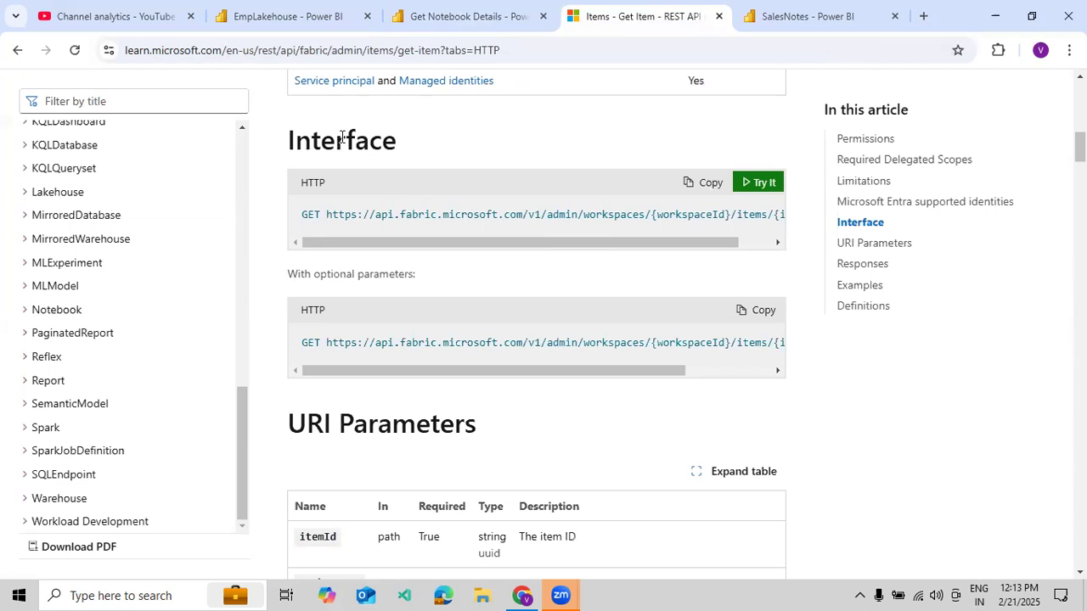
- Review the item IDs, names, types and workspace IDs in the EmpLakehouse testdatatable
{"action": "left_click", "coordinate": [340, 25]}
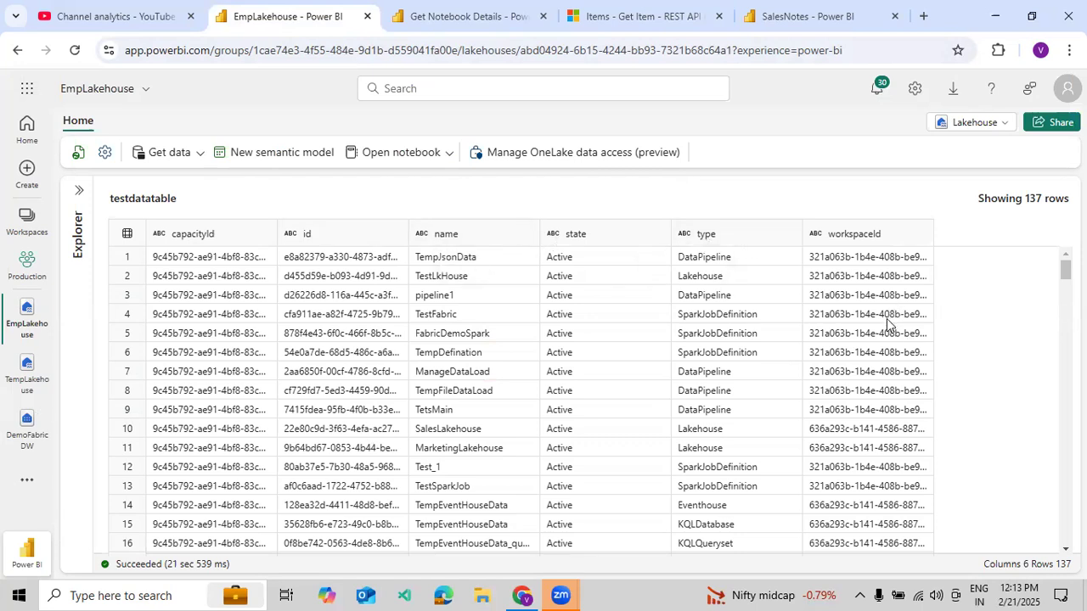
{"action": "scroll", "coordinate": [890, 325], "scroll_direction": "down", "scroll_amount": 3}
{"action": "scroll", "coordinate": [889, 324], "scroll_direction": "up", "scroll_amount": 2}
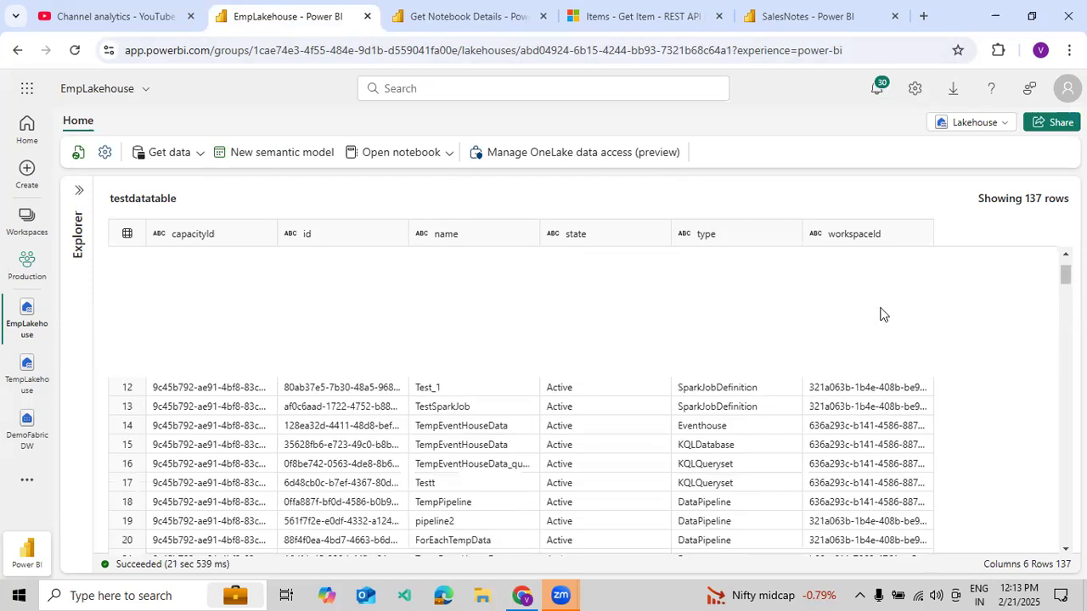
{"action": "scroll", "coordinate": [883, 316], "scroll_direction": "up", "scroll_amount": 1}
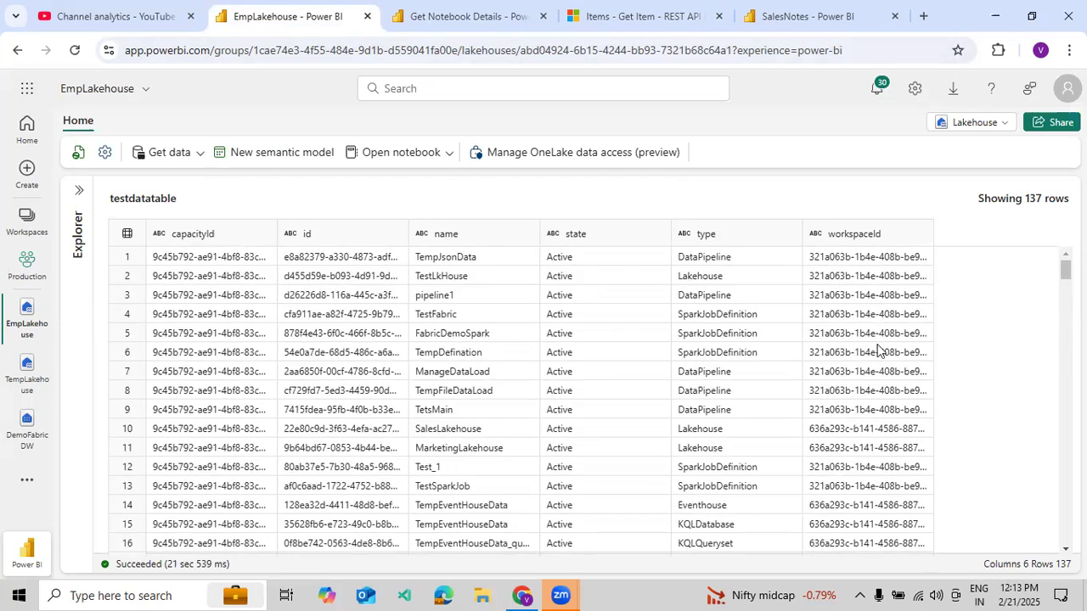
{"action": "scroll", "coordinate": [885, 344], "scroll_direction": "down", "scroll_amount": 5}
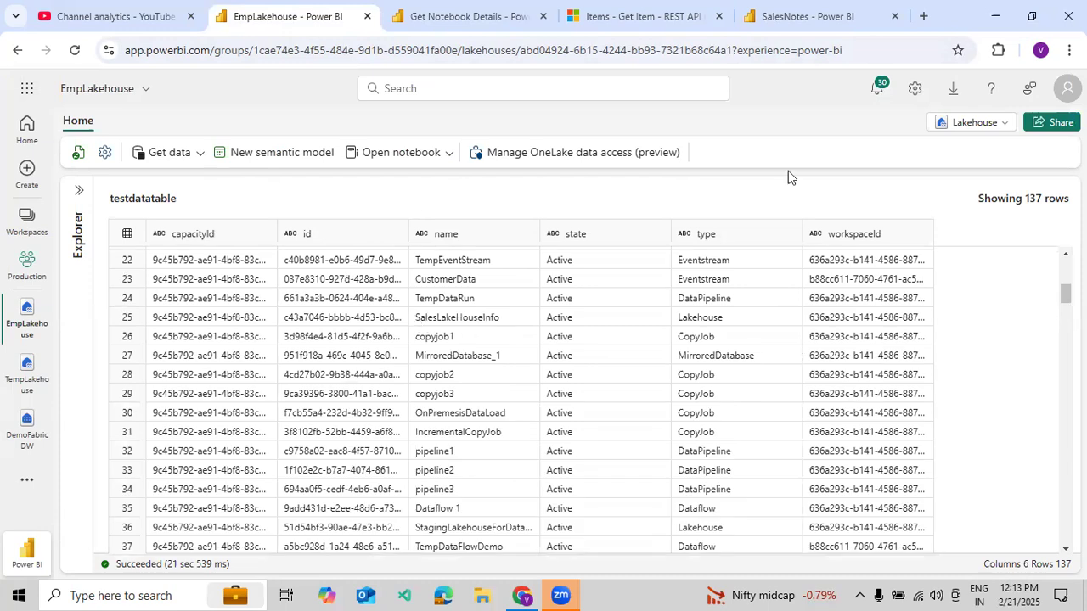
- Copy the workspace ID 1cae74e3-4f55-484e-9d1b-d559041fa00e from the SalesNotes notebook's URL and filter testdatatable's workspaceId column by it
{"action": "left_click", "coordinate": [790, 16]}
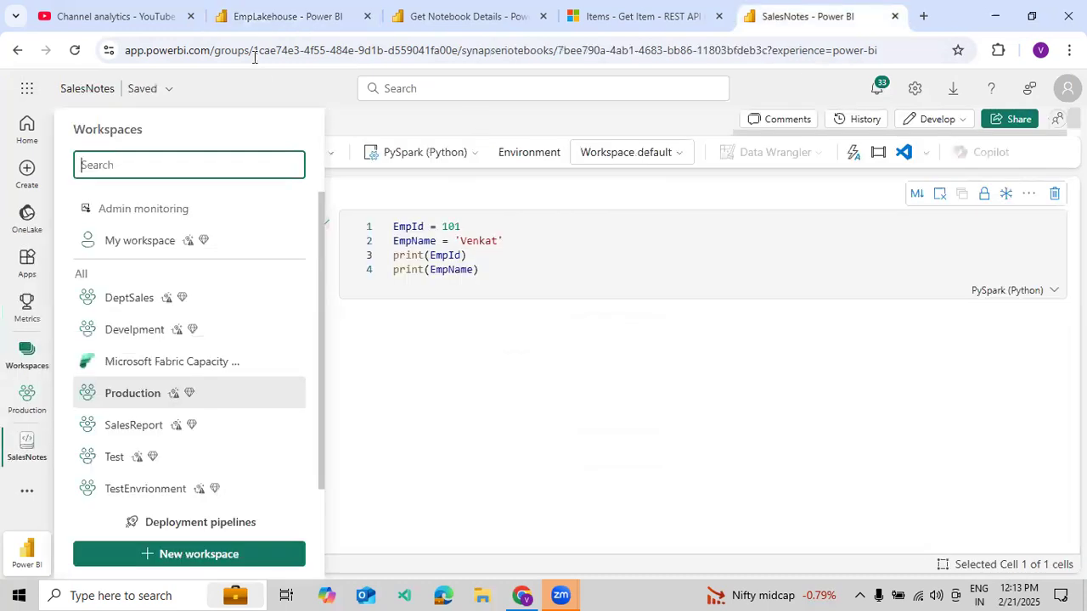
{"action": "left_click_drag", "start_coordinate": [254, 51], "coordinate": [461, 52]}
{"action": "key", "text": "ctrl+c"}
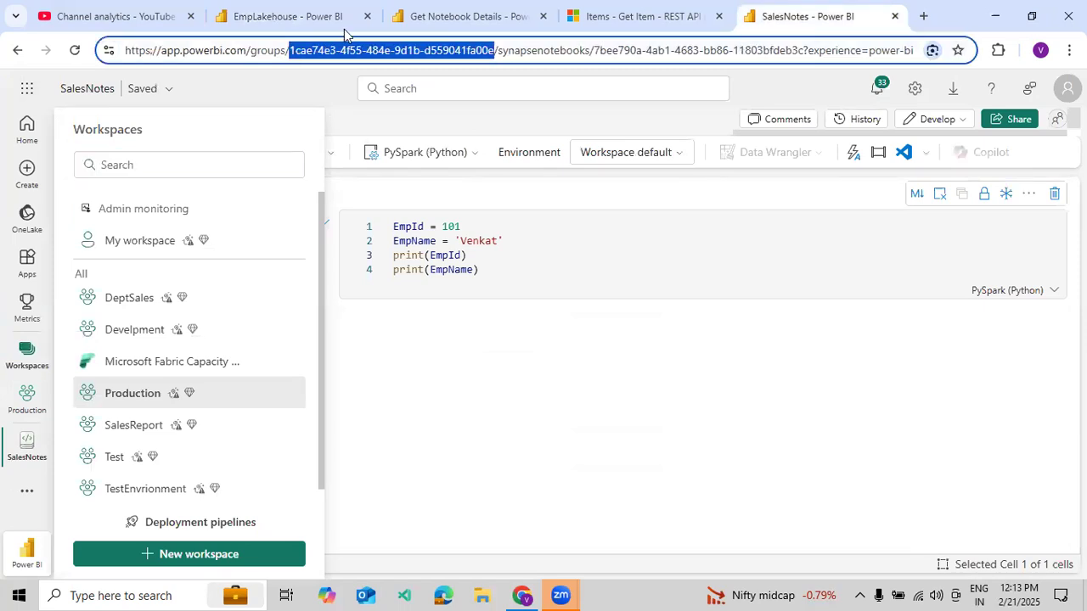
{"action": "left_click", "coordinate": [336, 17]}
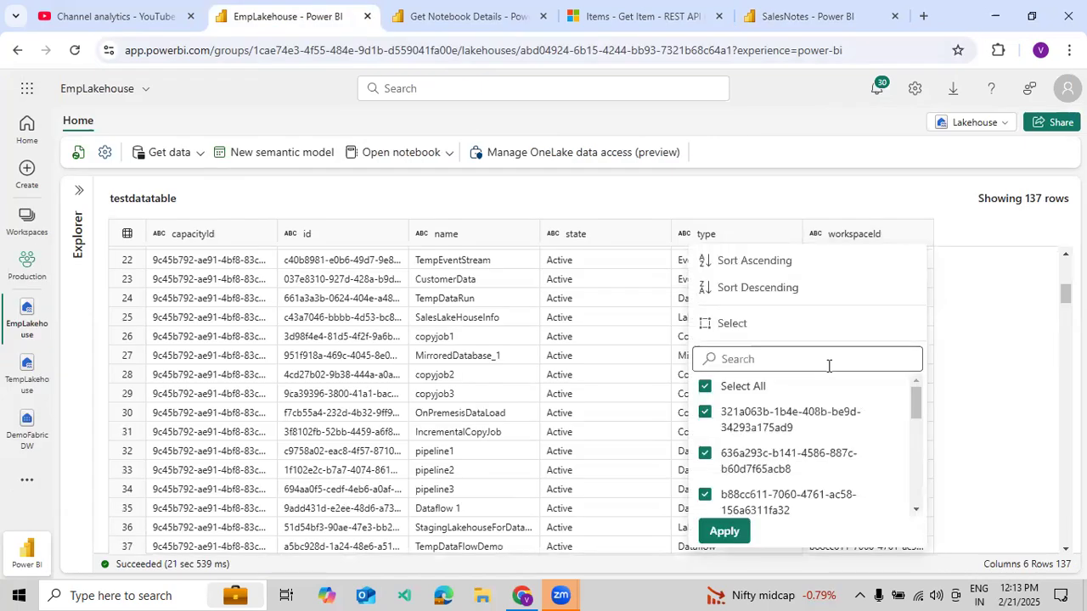
{"action": "left_click", "coordinate": [828, 365]}
{"action": "key", "text": "ctrl+v"}
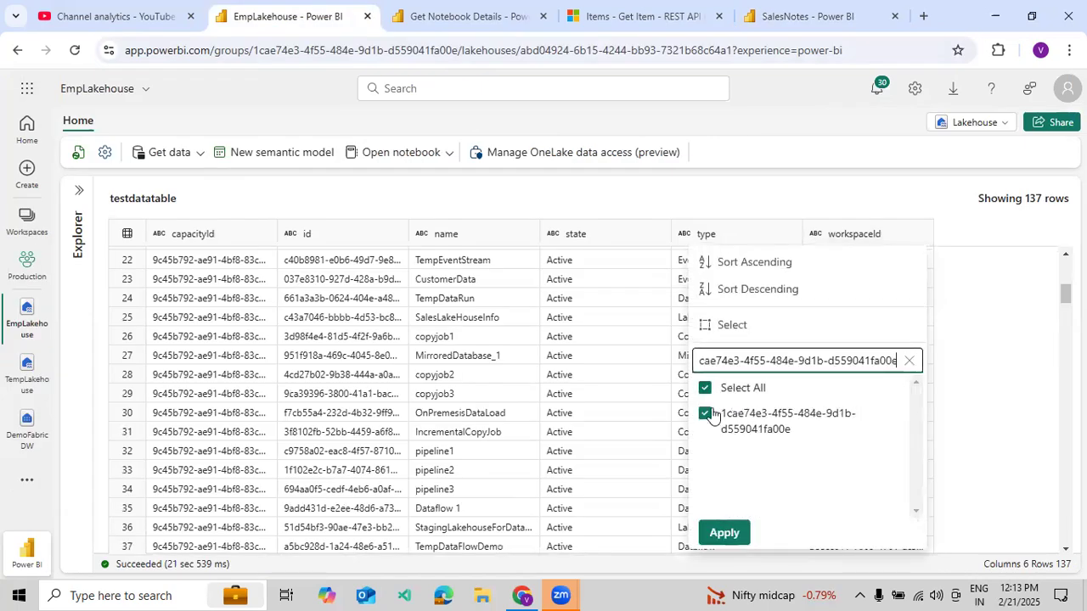
{"action": "left_click", "coordinate": [712, 415]}
{"action": "left_click", "coordinate": [716, 534]}
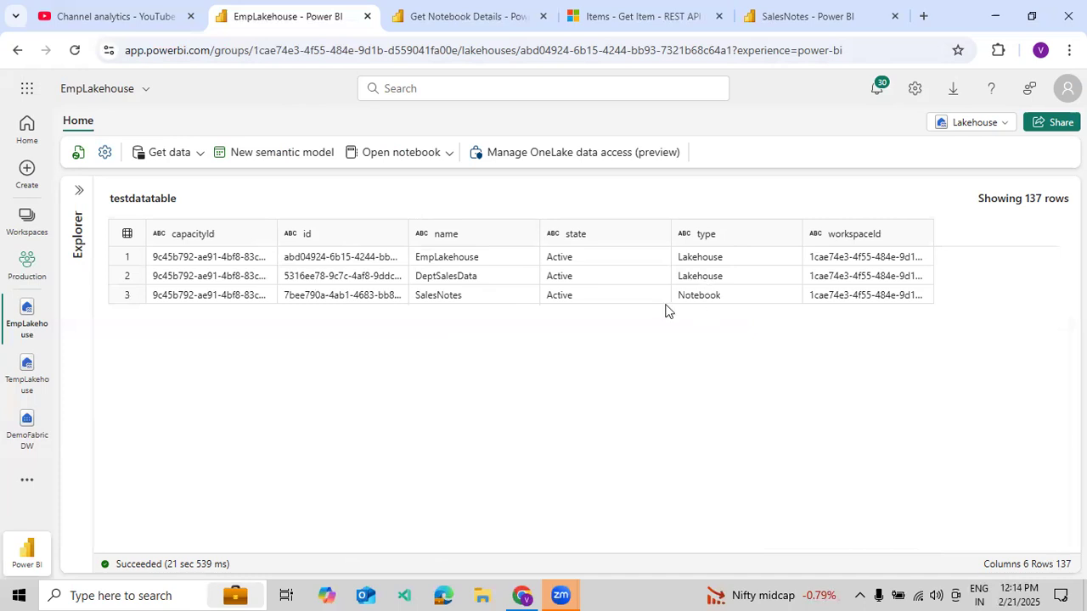
- Open the Production workspace and compare its items with the filtered rows in testdatatable
{"action": "left_click", "coordinate": [790, 17]}
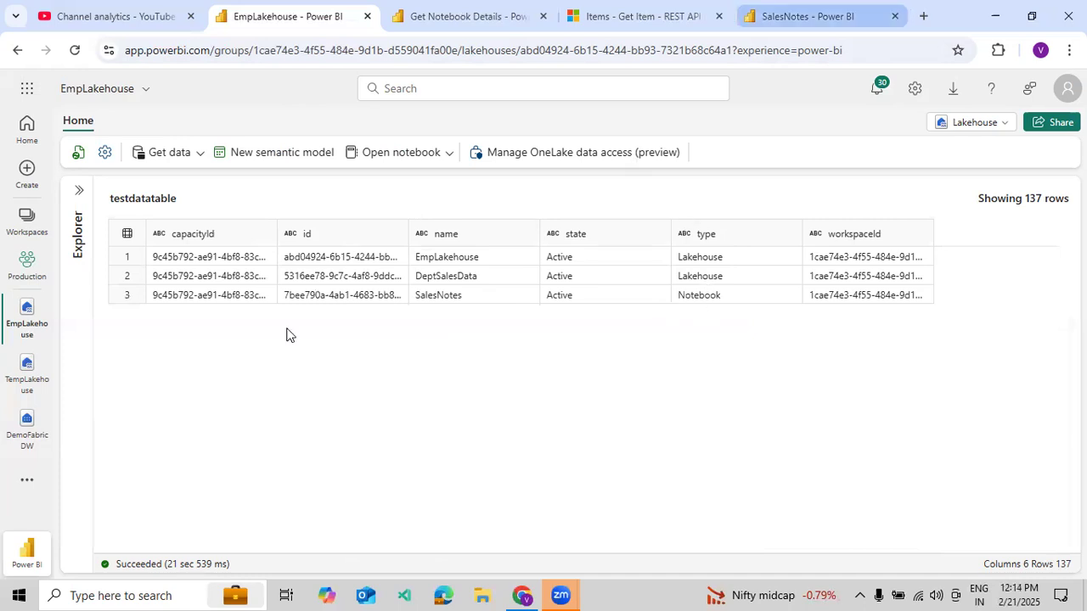
{"action": "left_click", "coordinate": [146, 391]}
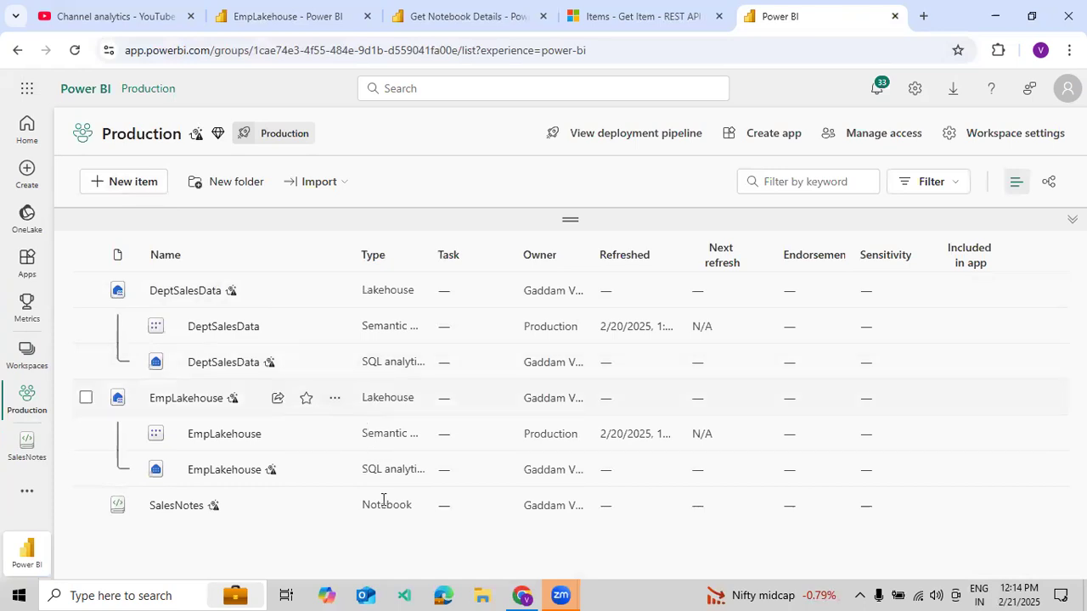
{"action": "left_click", "coordinate": [268, 24]}
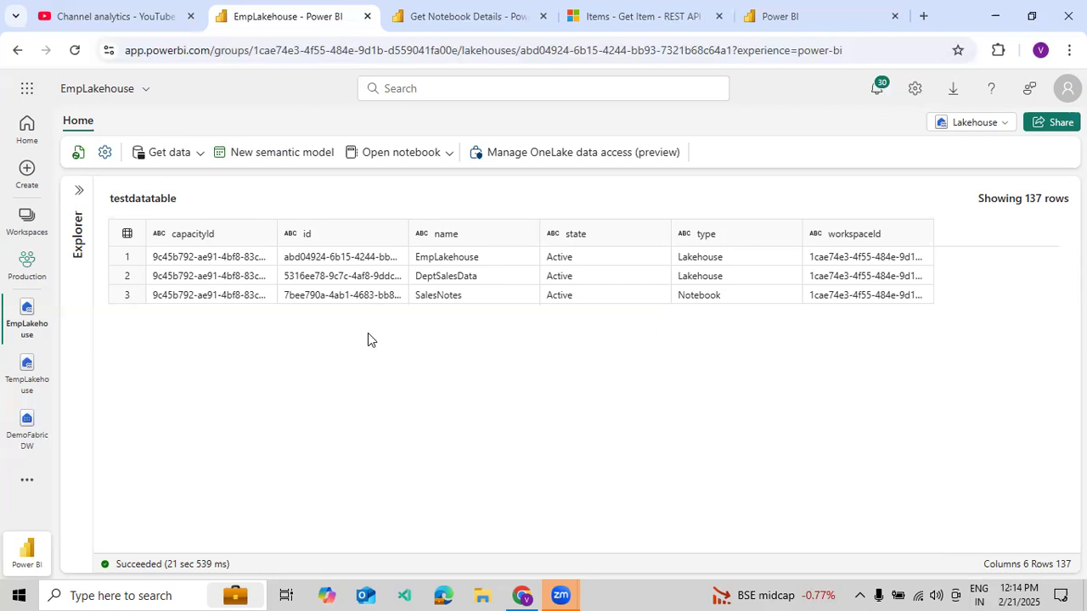
- Delete the Notebook2 activity from the Get Notebook Details pipeline
{"action": "left_click", "coordinate": [501, 26]}
{"action": "left_click", "coordinate": [743, 276]}
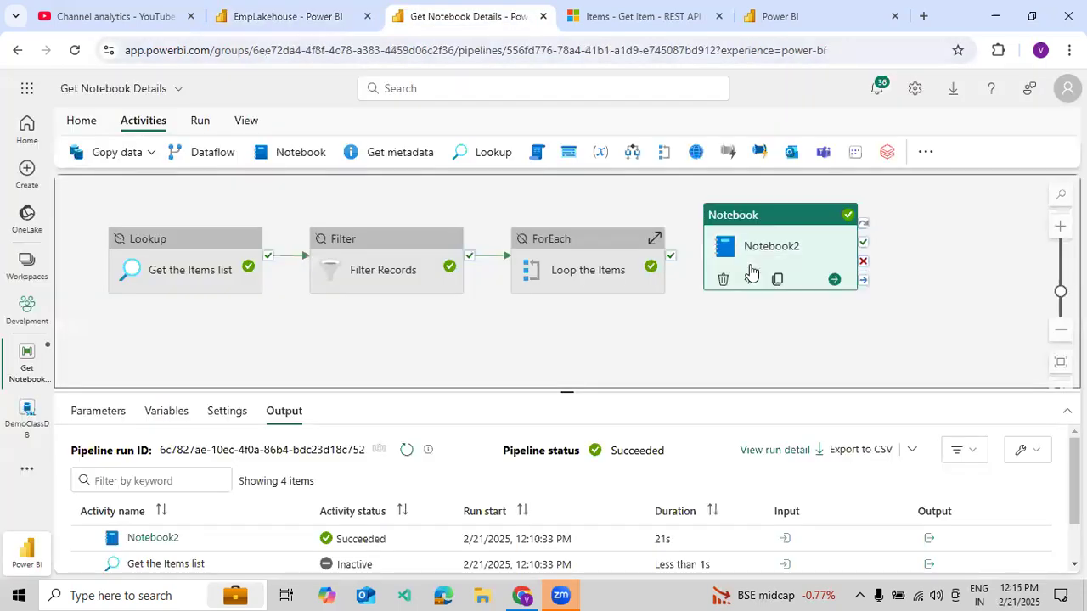
{"action": "left_click", "coordinate": [723, 278]}
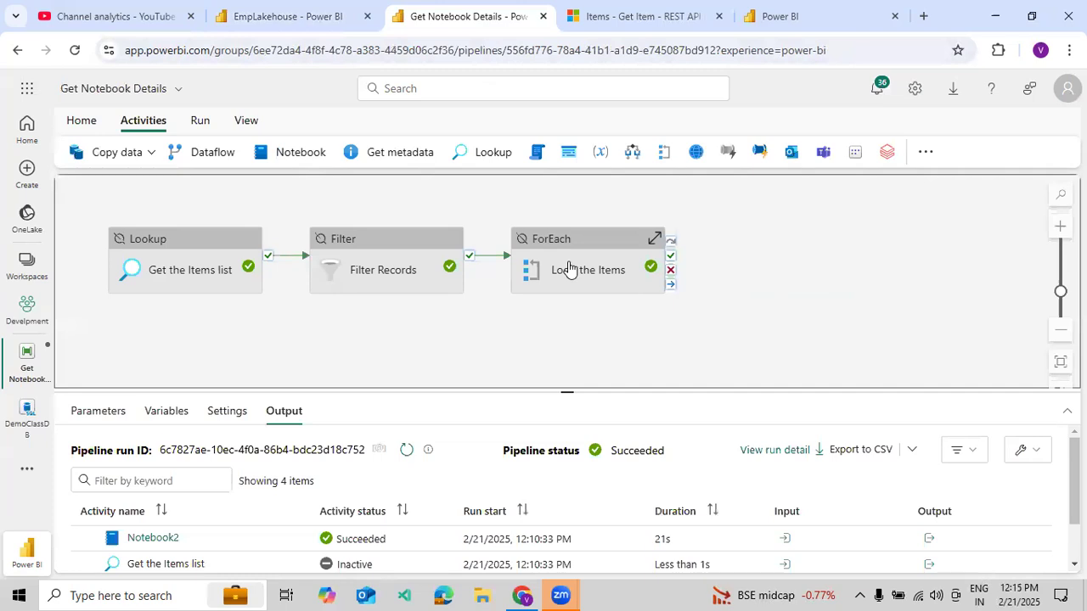
- Reactivate the Loop the Items, Filter Records and Get the Items list activities
{"action": "right_click", "coordinate": [569, 269]}
{"action": "left_click", "coordinate": [575, 308]}
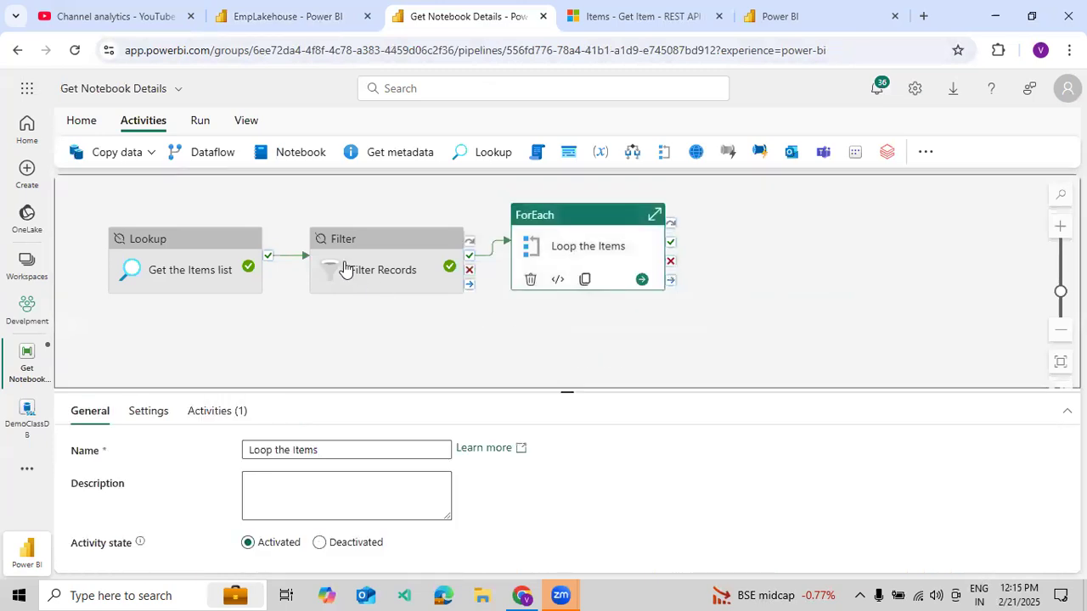
{"action": "right_click", "coordinate": [344, 269]}
{"action": "left_click", "coordinate": [357, 309]}
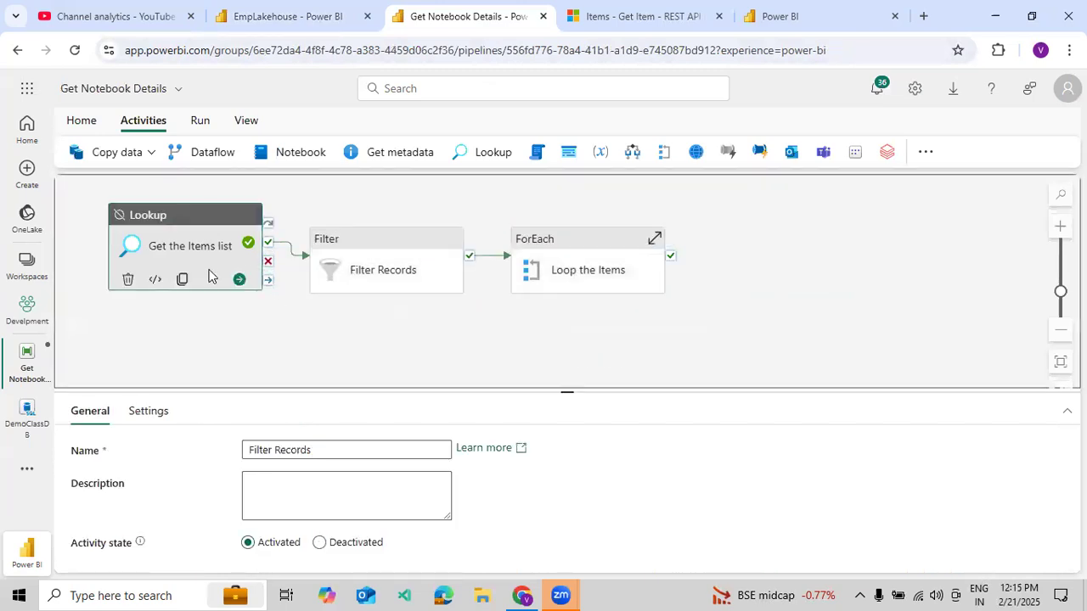
{"action": "right_click", "coordinate": [210, 244]}
{"action": "left_click", "coordinate": [228, 293]}
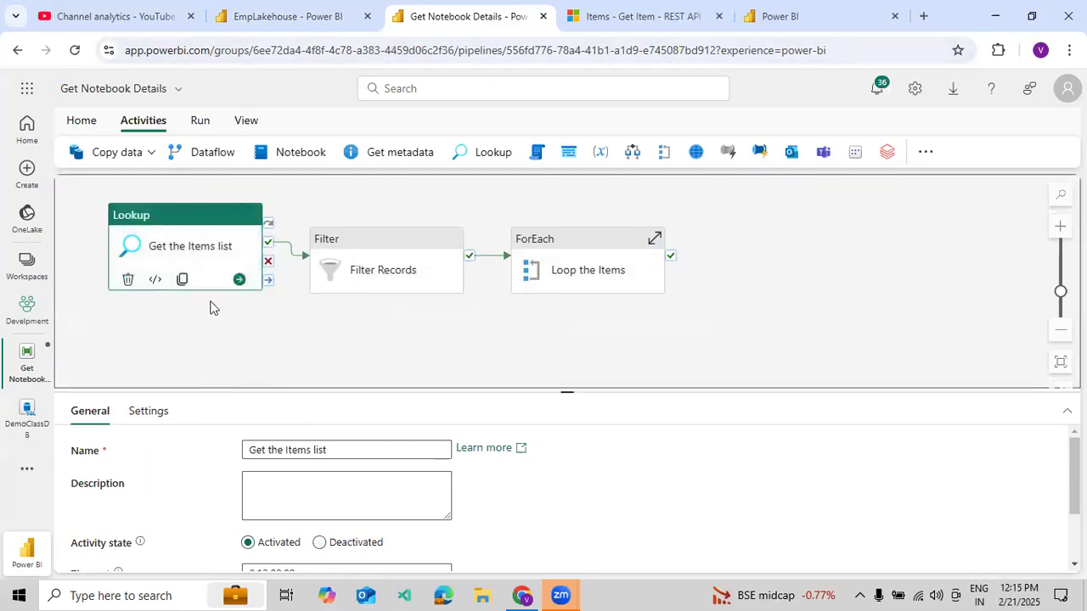
- Review the Get the Items list lookup's connection and table settings and the Filter Records activity's Items expression
{"action": "left_click", "coordinate": [150, 314]}
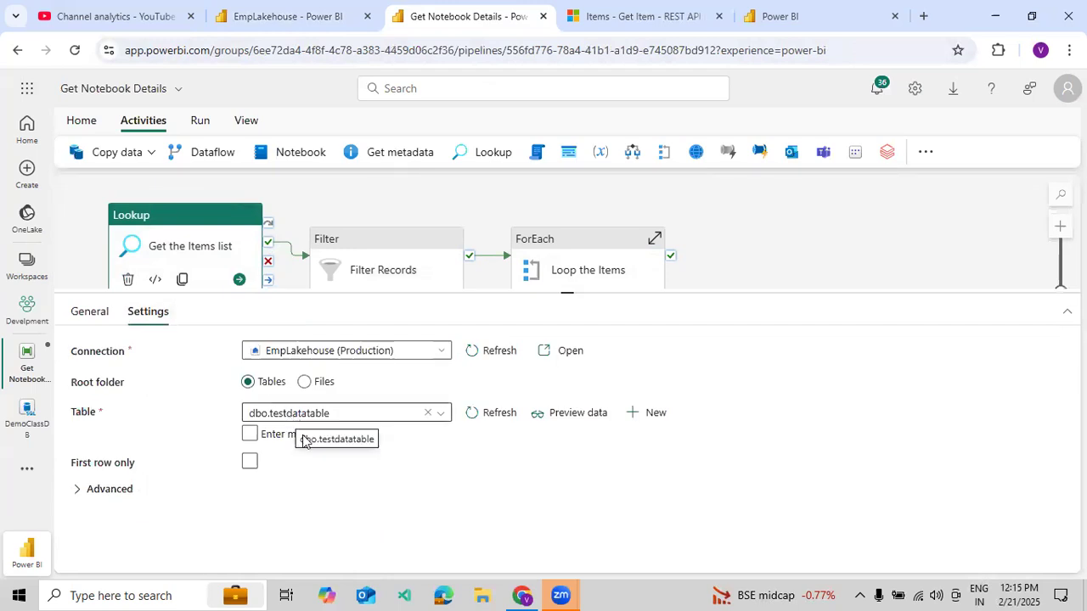
{"action": "left_click", "coordinate": [387, 270]}
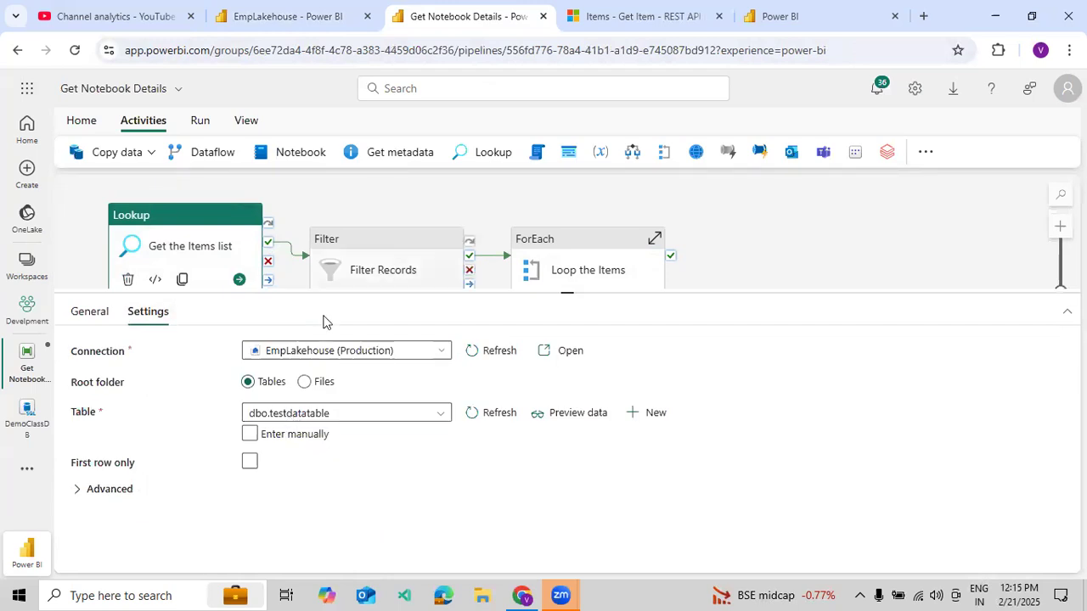
{"action": "left_click", "coordinate": [156, 313]}
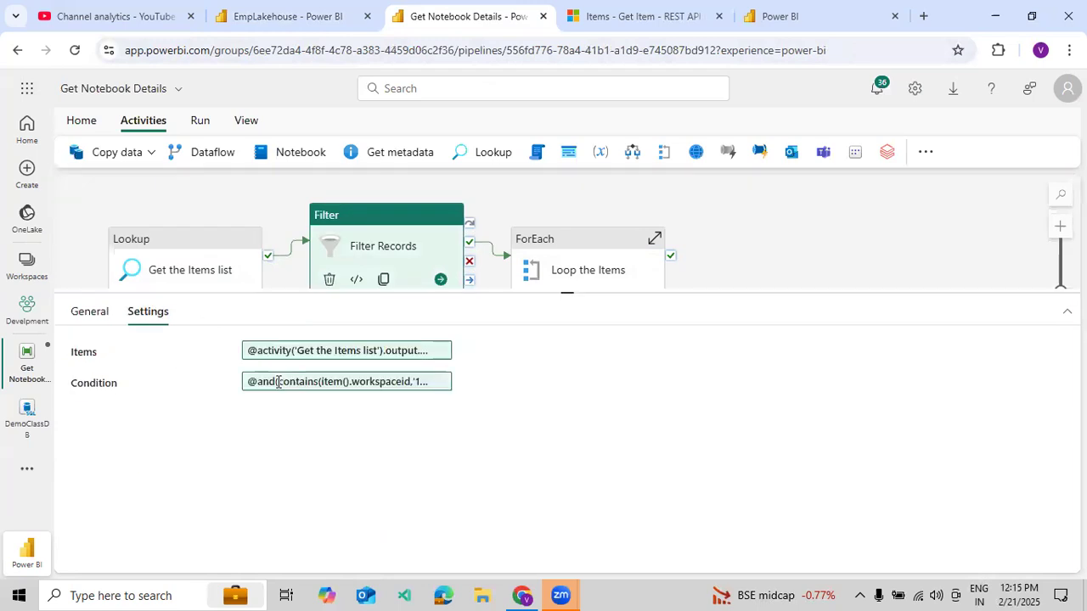
{"action": "left_click", "coordinate": [319, 355]}
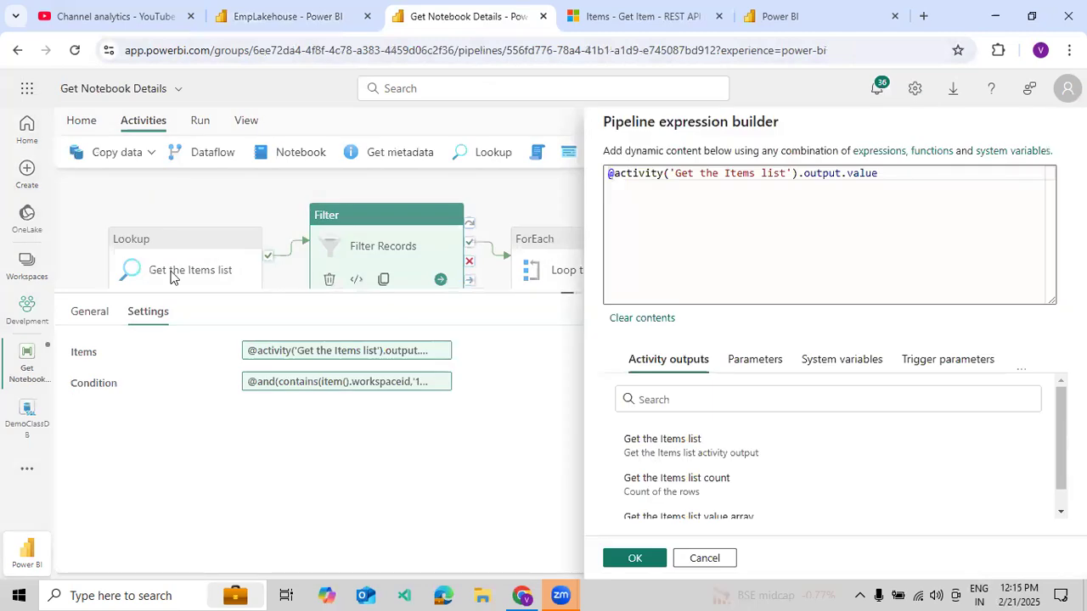
{"action": "left_click", "coordinate": [841, 176]}
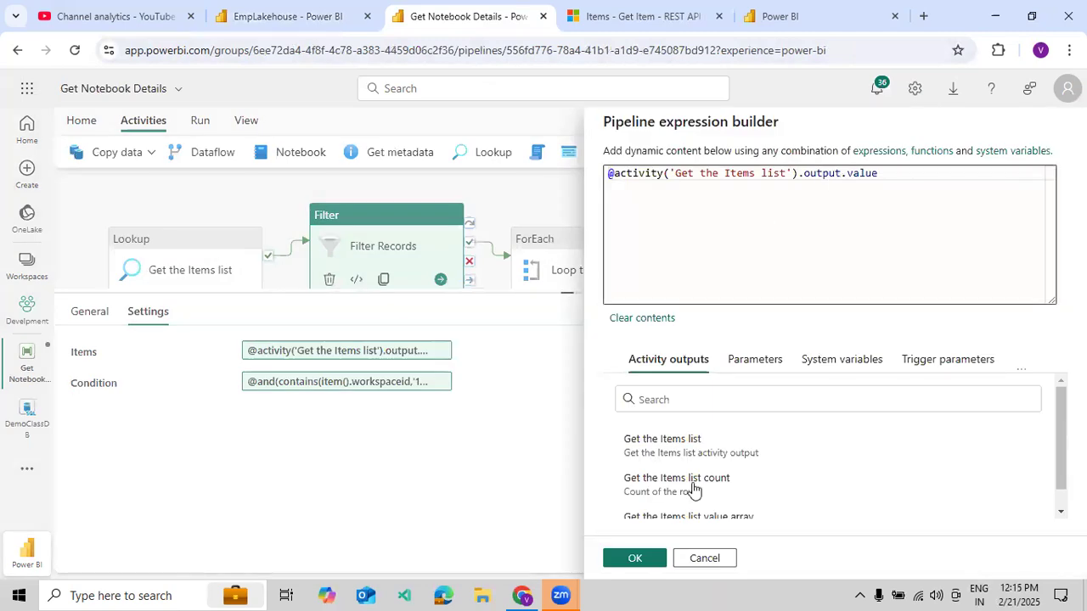
{"action": "left_click", "coordinate": [701, 558]}
- Review the Filter Records condition that matches the workspace ID and the Notebook item type
{"action": "left_click", "coordinate": [384, 382]}
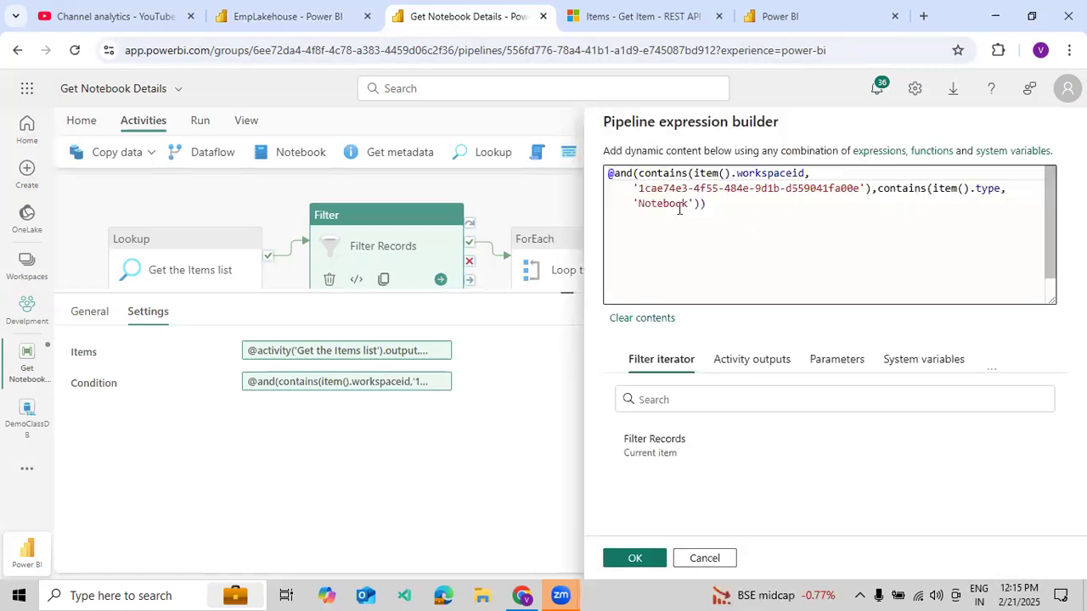
{"action": "double_click", "coordinate": [680, 204]}
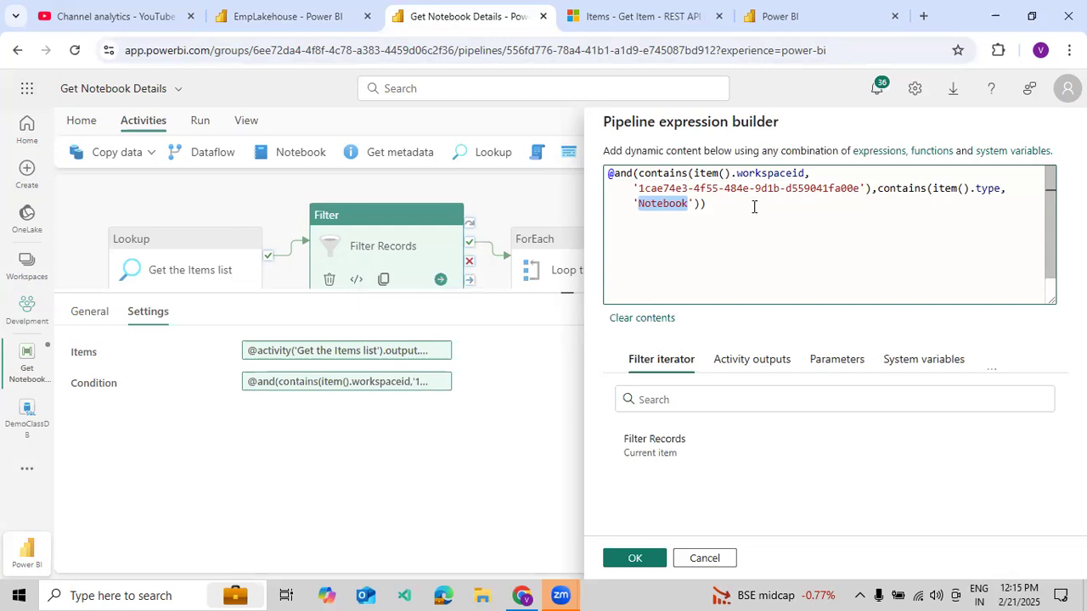
{"action": "left_click", "coordinate": [753, 206]}
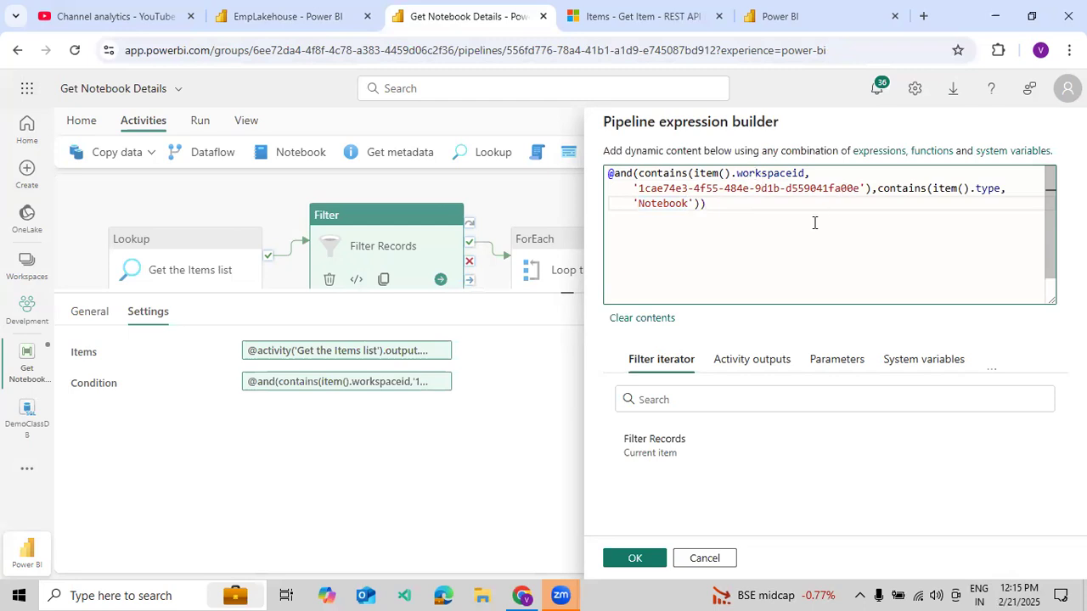
{"action": "left_click", "coordinate": [773, 174]}
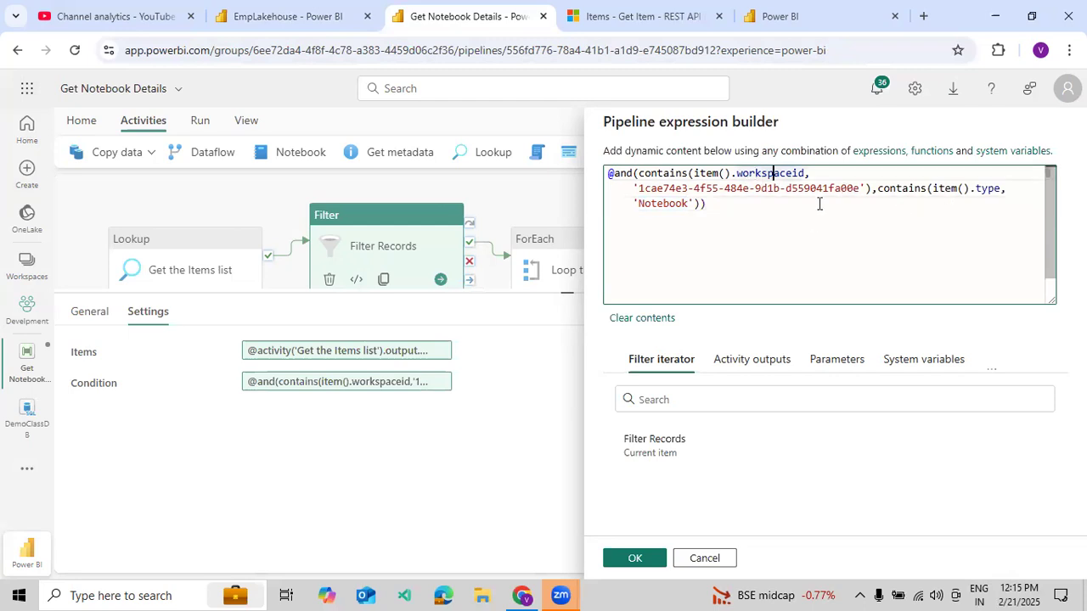
{"action": "left_click", "coordinate": [626, 567]}
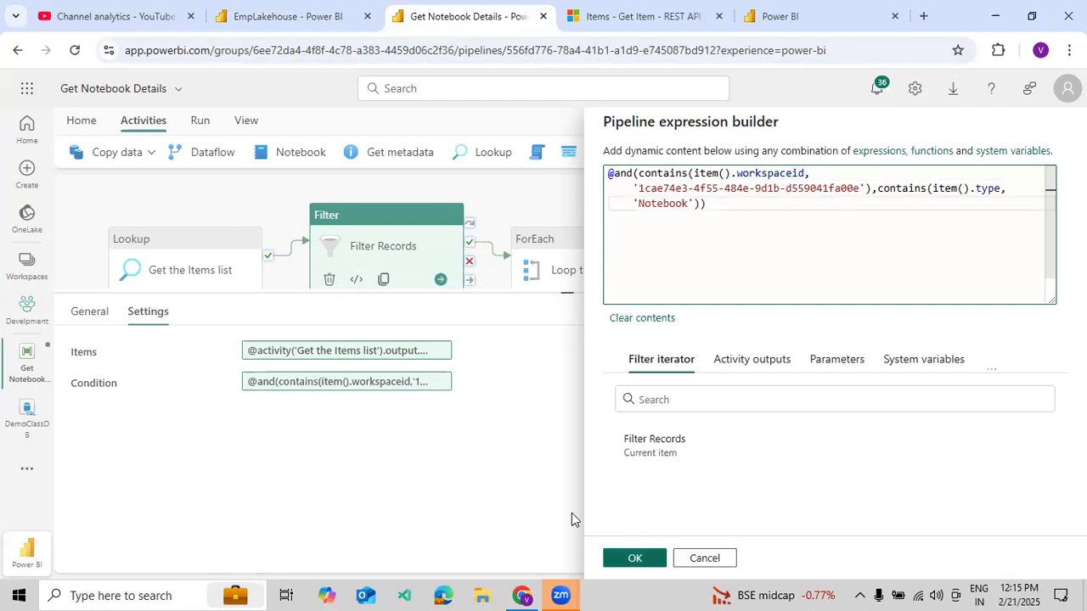
- Inspect Notebook1's Workspace ID and Notebook ID expressions inside Loop the Items and compare them with testdatatable's columns
{"action": "left_click", "coordinate": [577, 255]}
{"action": "left_click", "coordinate": [187, 315]}
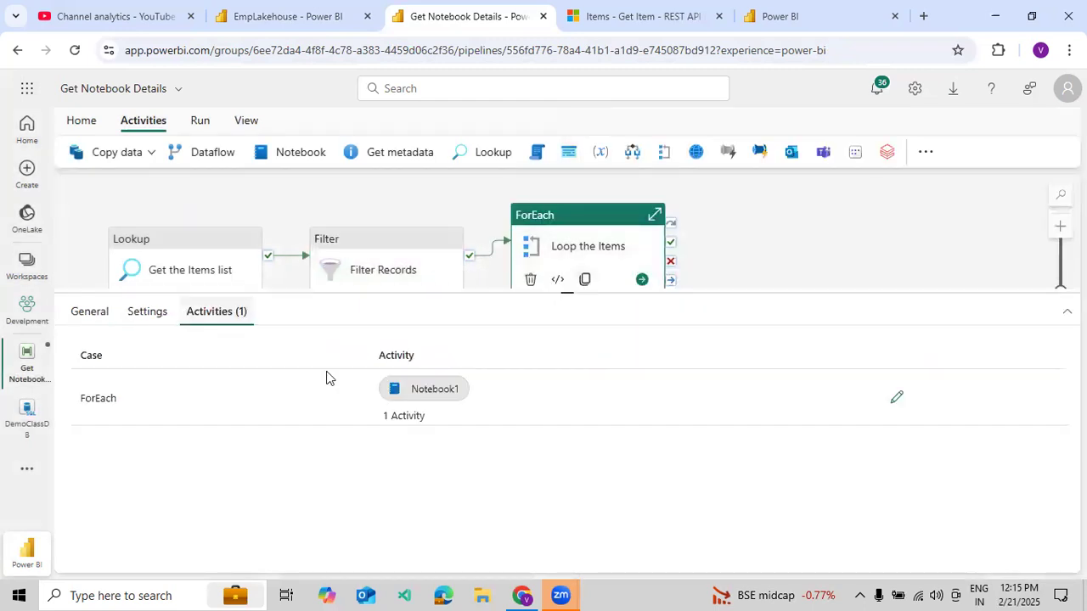
{"action": "left_click", "coordinate": [897, 397]}
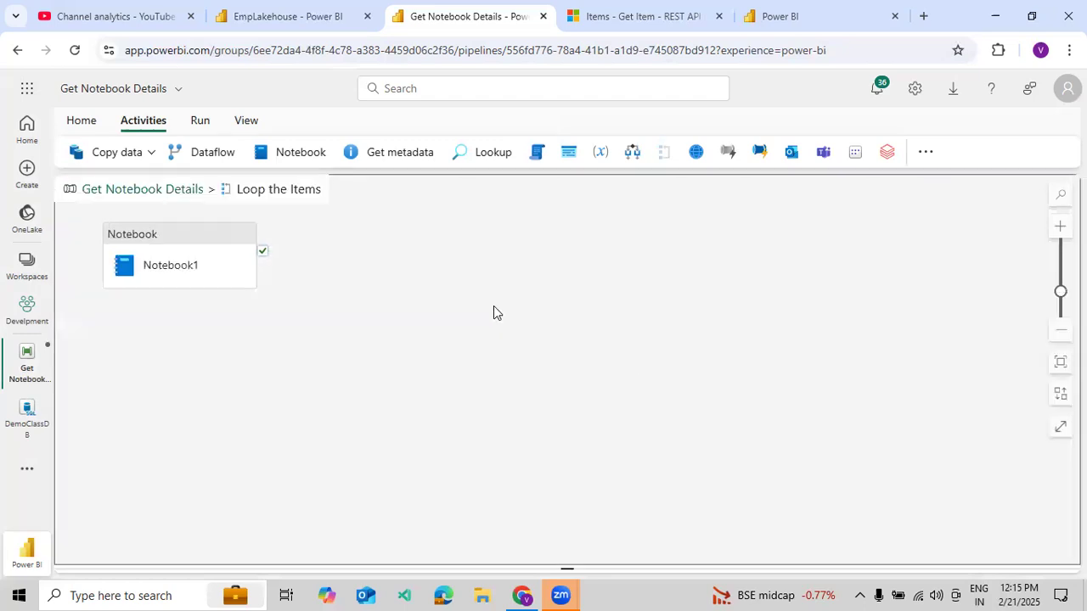
{"action": "left_click", "coordinate": [341, 334]}
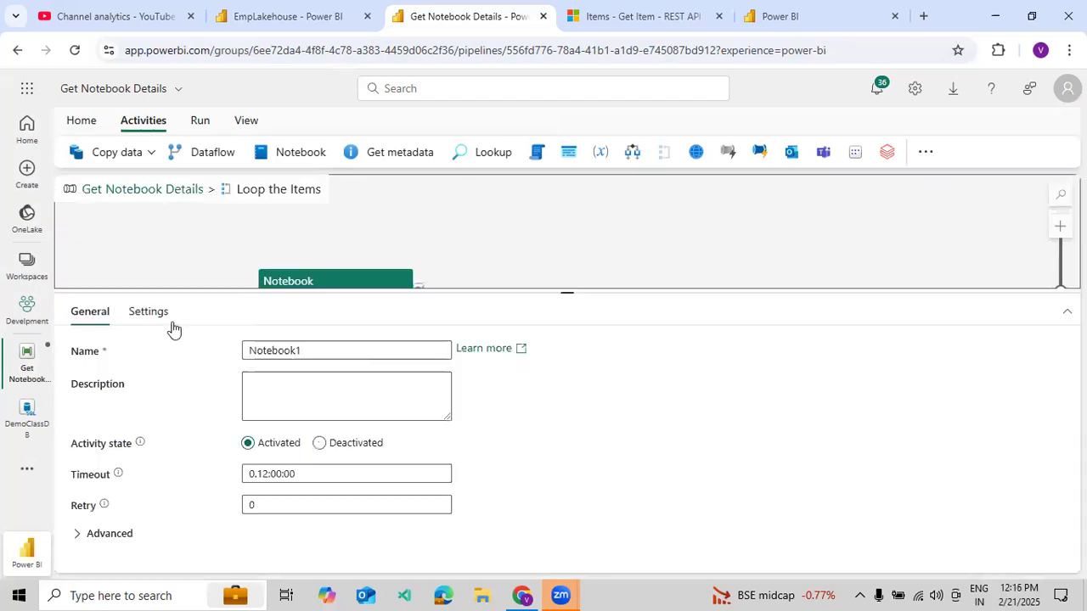
{"action": "left_click", "coordinate": [151, 313]}
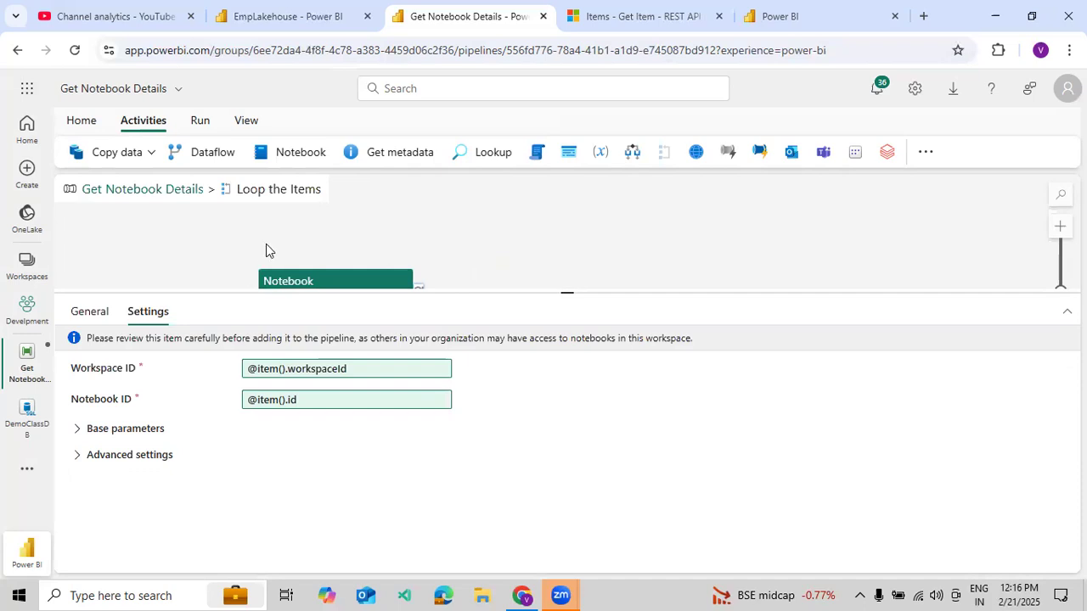
{"action": "left_click", "coordinate": [290, 18]}
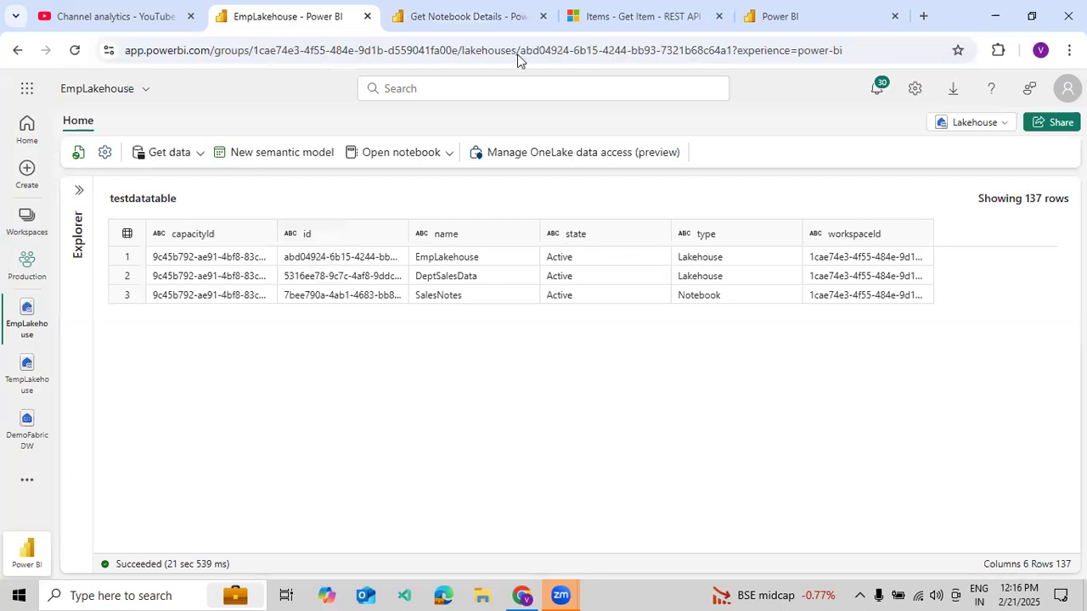
{"action": "left_click", "coordinate": [517, 19]}
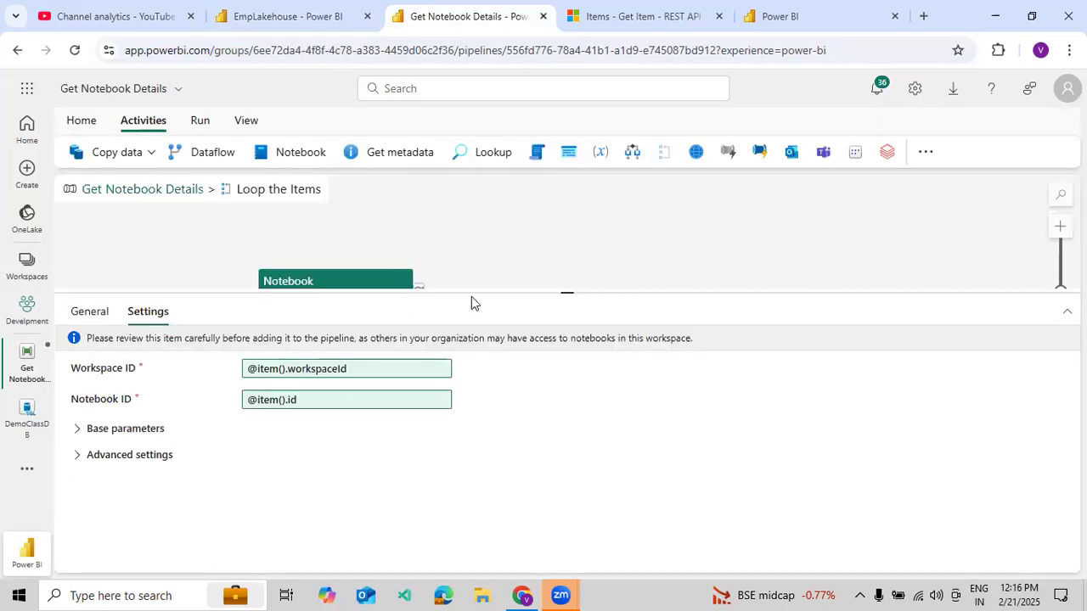
{"action": "left_click_drag", "start_coordinate": [471, 296], "coordinate": [518, 380]}
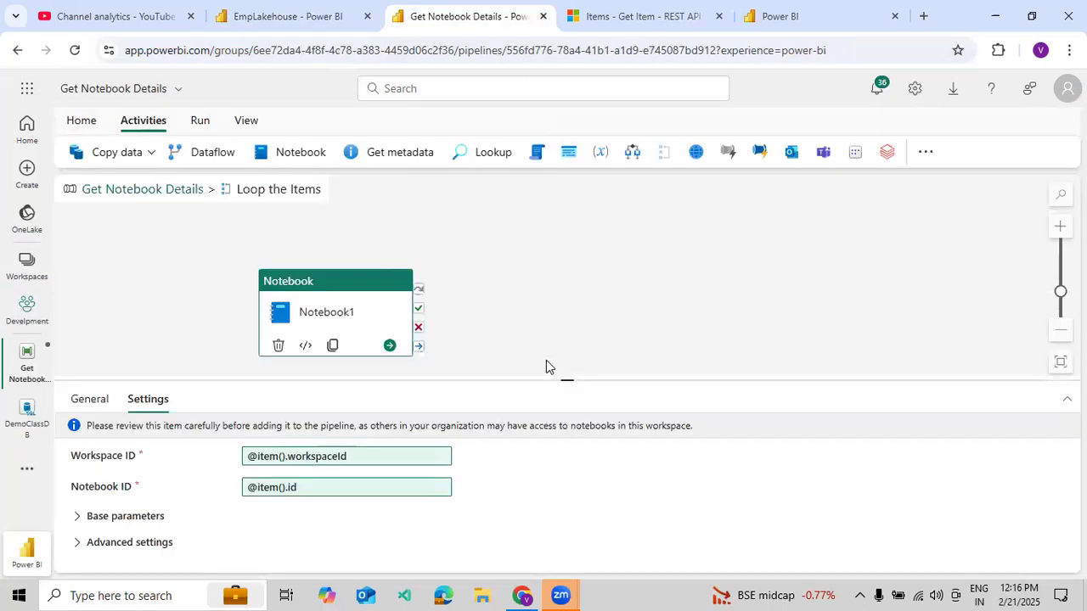
- Return to the main Get Notebook Details pipeline, then save and run it
{"action": "left_click", "coordinate": [176, 190]}
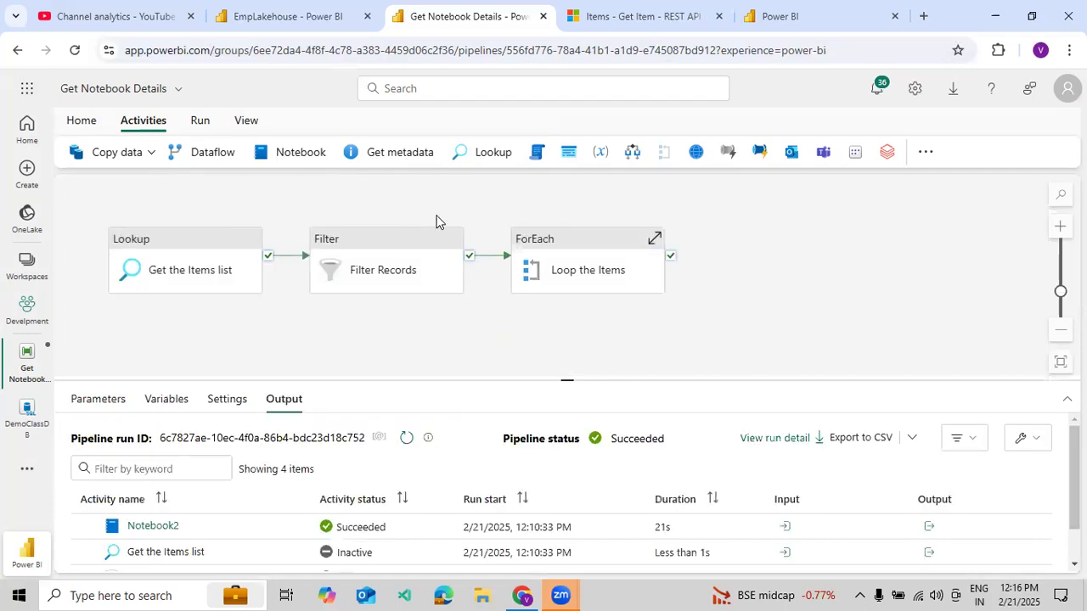
{"action": "left_click", "coordinate": [201, 123]}
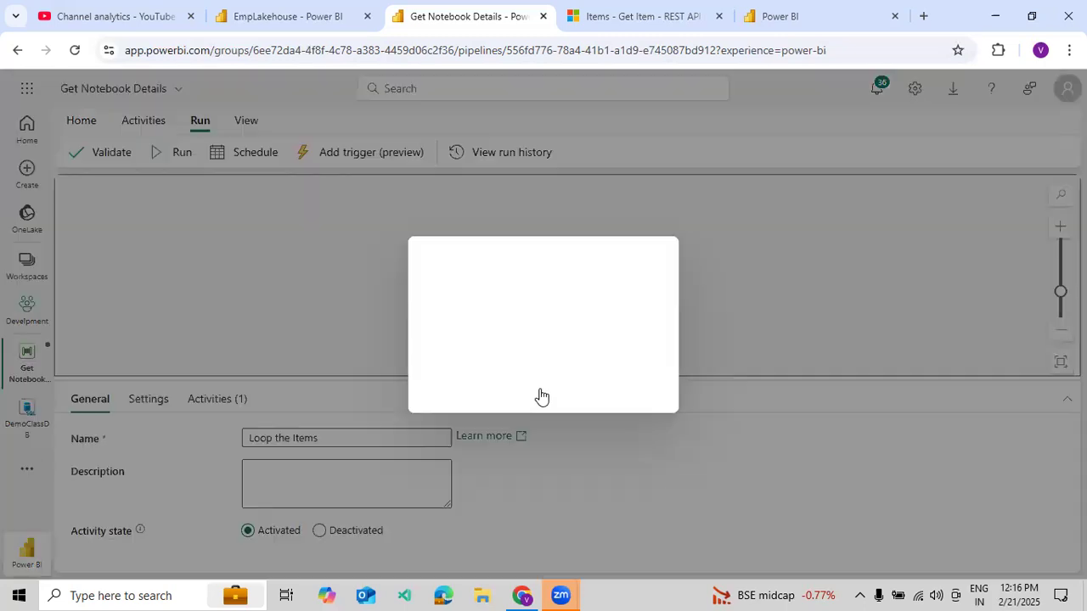
{"action": "left_click", "coordinate": [541, 391]}
{"action": "left_click", "coordinate": [767, 309]}
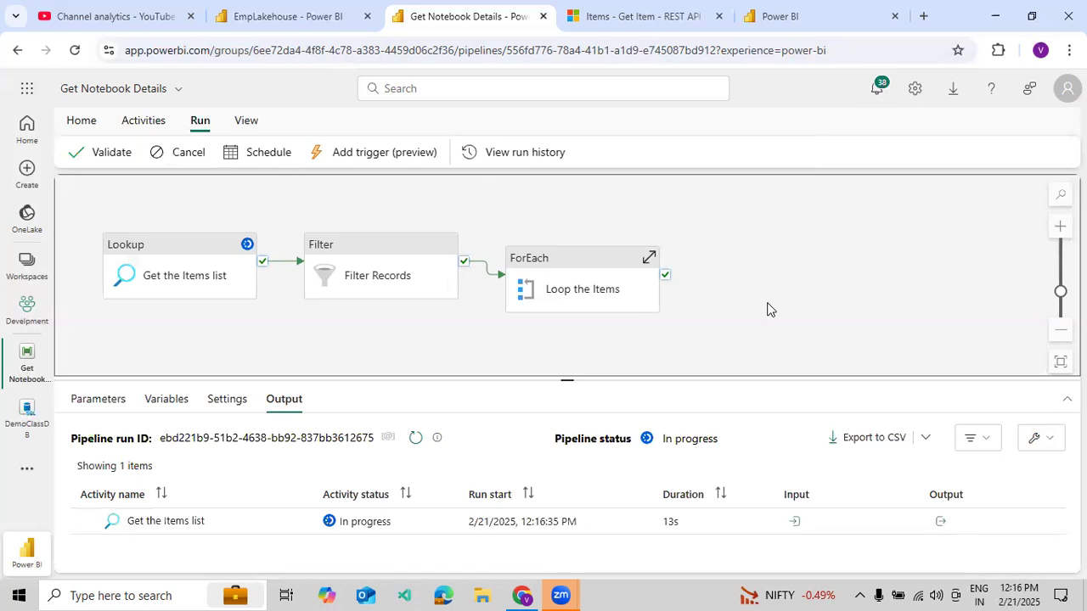
- Examine the run outputs of the Get the Items list and Filter Records activities
{"action": "left_click_drag", "start_coordinate": [771, 376], "coordinate": [774, 349]}
{"action": "left_click", "coordinate": [941, 495]}
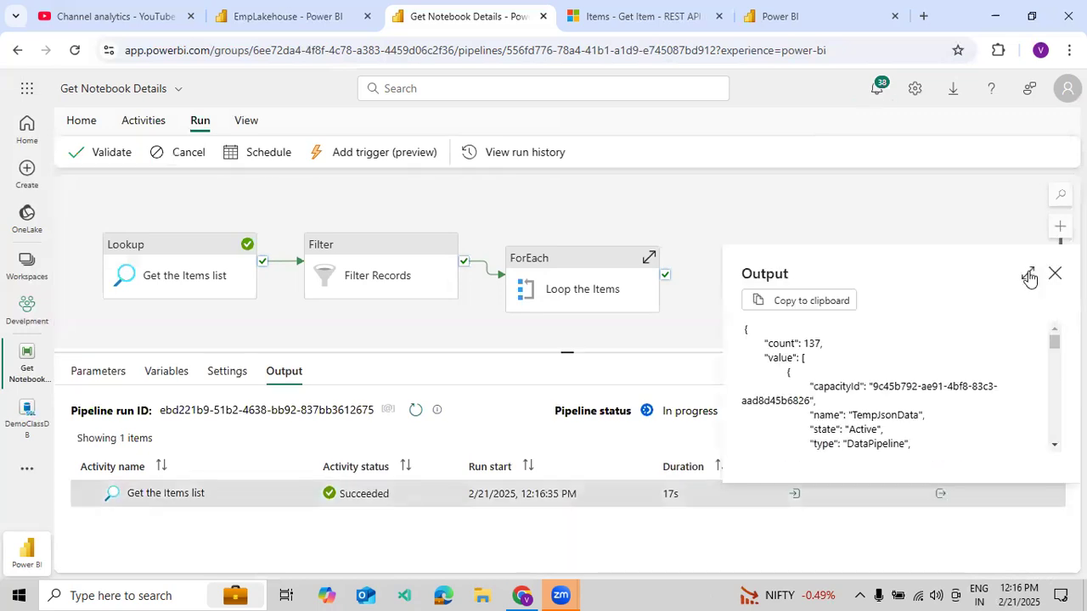
{"action": "left_click", "coordinate": [1030, 277]}
{"action": "double_click", "coordinate": [143, 273]}
{"action": "scroll", "coordinate": [366, 342], "scroll_direction": "down", "scroll_amount": 3}
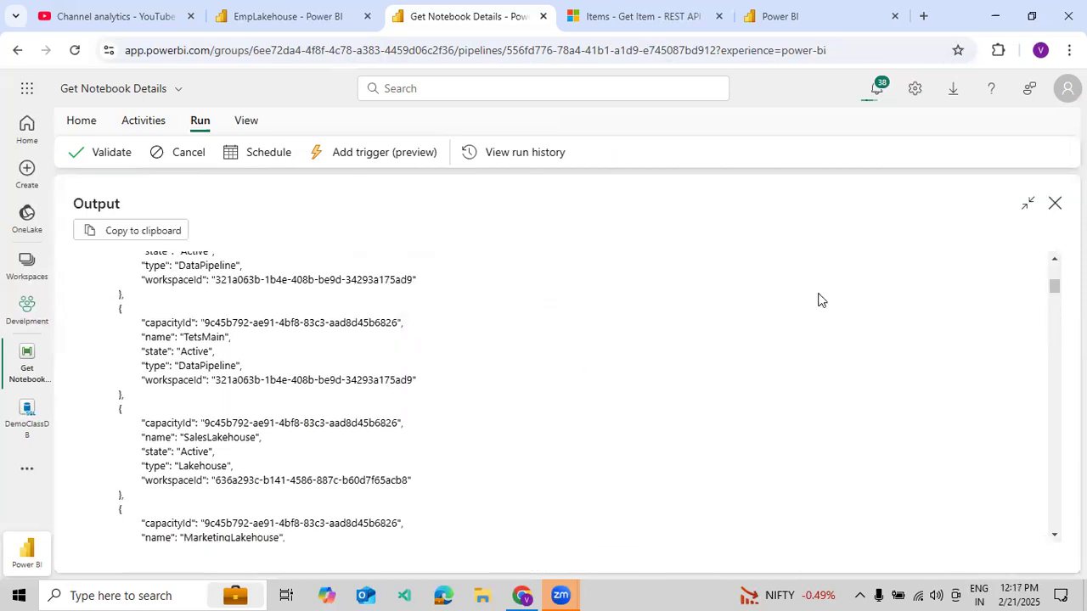
{"action": "left_click", "coordinate": [1055, 204]}
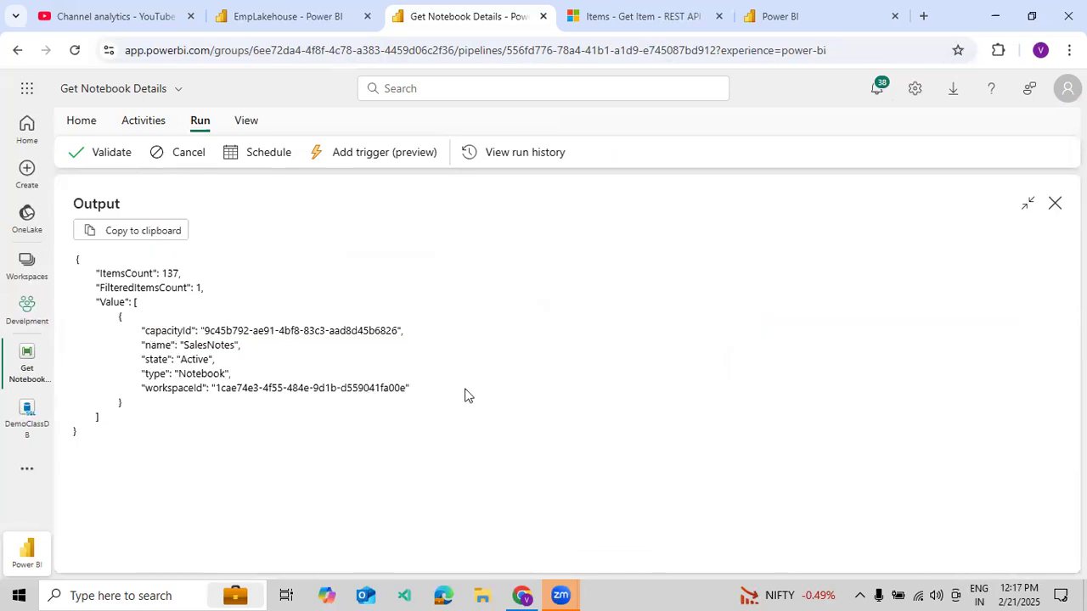
{"action": "left_click", "coordinate": [1054, 204]}
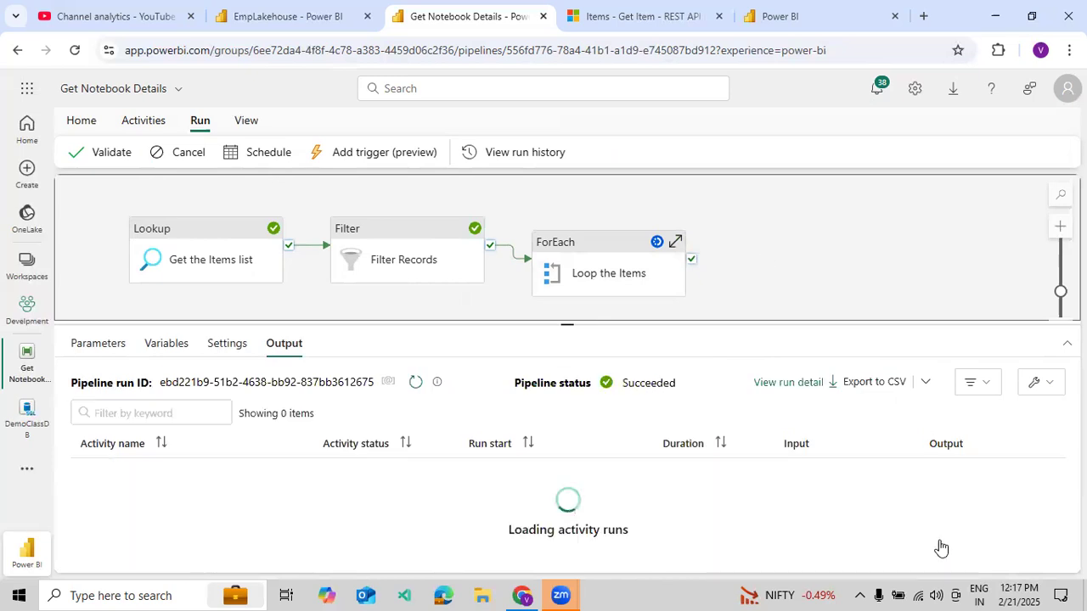
- Check Notebook1's run output and examine the printed values in the SalesNotes item snapshot
{"action": "left_click", "coordinate": [940, 549]}
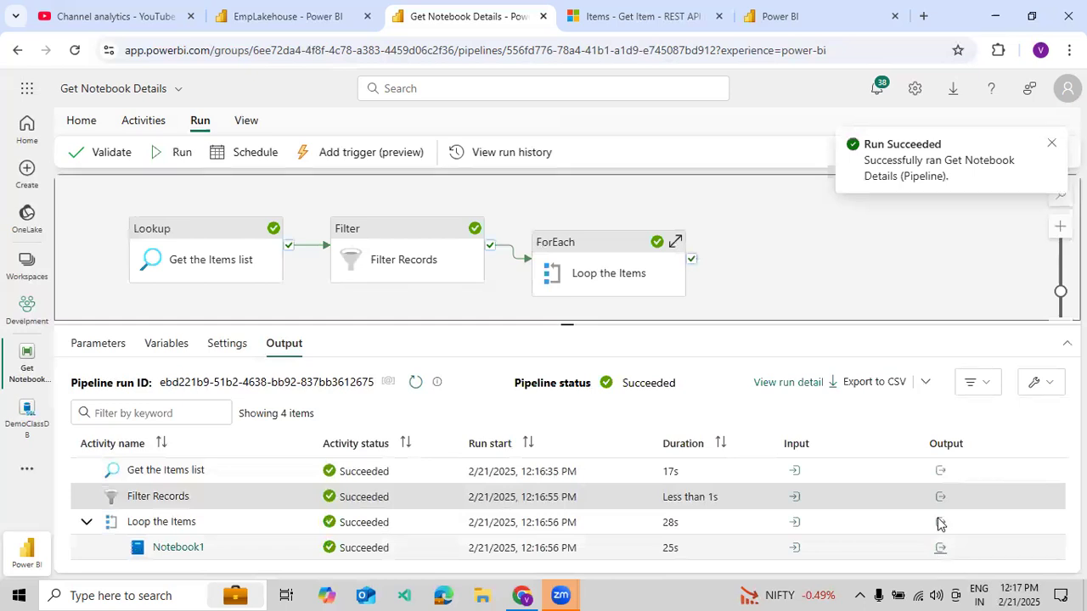
{"action": "left_click", "coordinate": [1028, 328]}
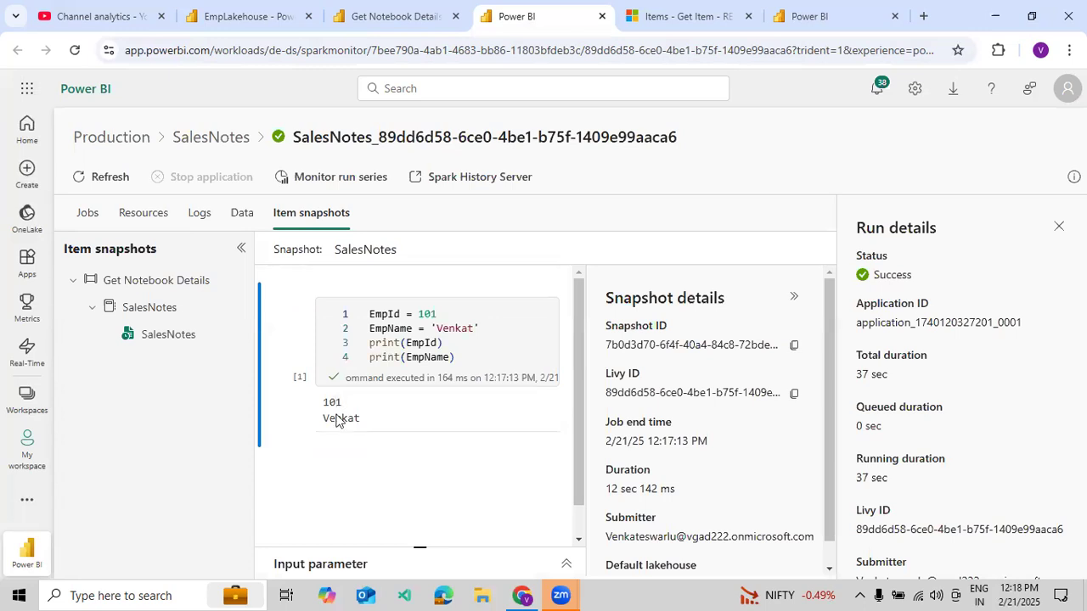
{"action": "double_click", "coordinate": [333, 402]}
{"action": "double_click", "coordinate": [341, 419]}
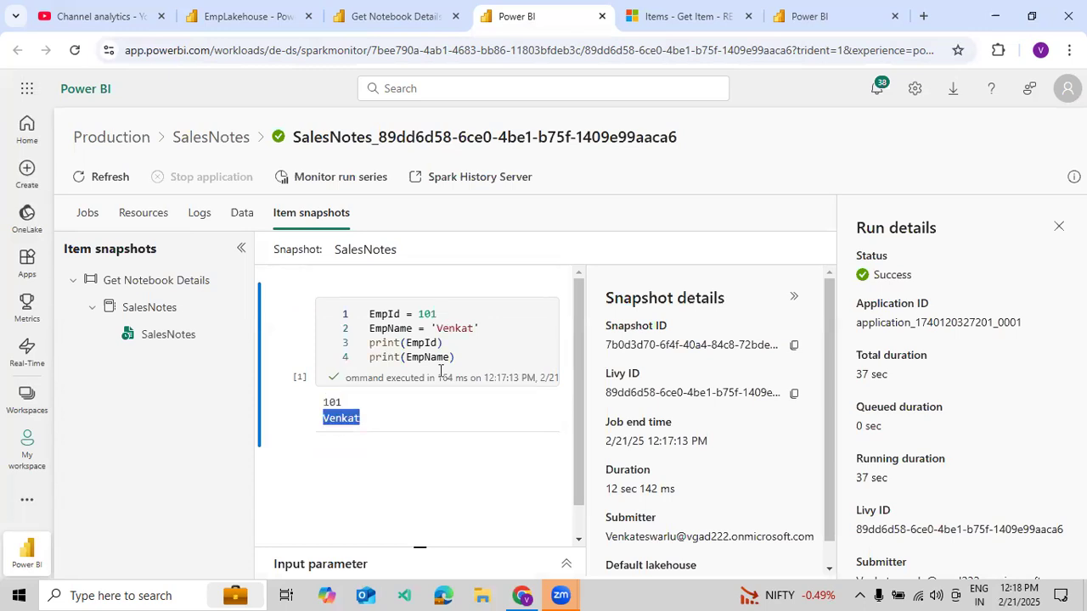
{"action": "left_click", "coordinate": [251, 16]}
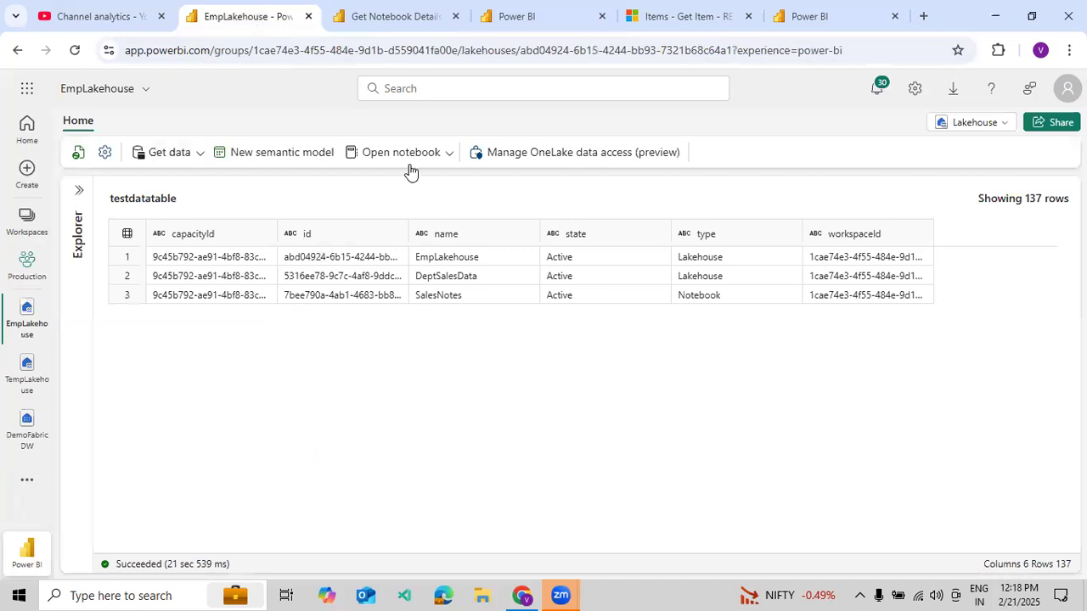
{"action": "left_click", "coordinate": [396, 16]}
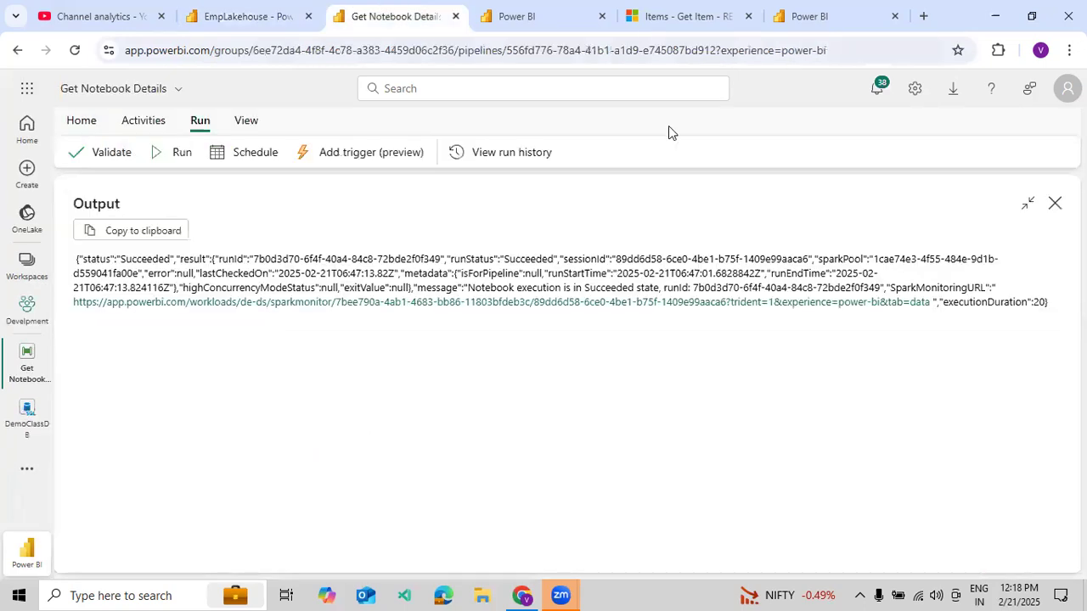
{"action": "left_click", "coordinate": [1028, 207]}
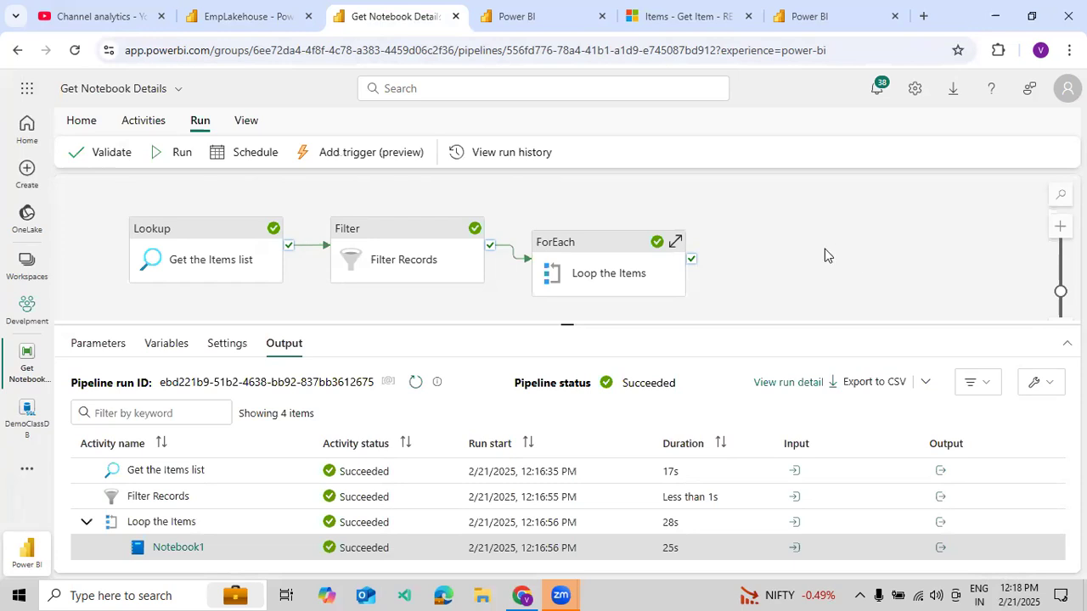
- Consult the Interface and URI Parameters sections of the Fabric Items - Get Item REST API documentation
{"action": "left_click", "coordinate": [716, 26]}
{"action": "scroll", "coordinate": [392, 278], "scroll_direction": "down", "scroll_amount": 2}
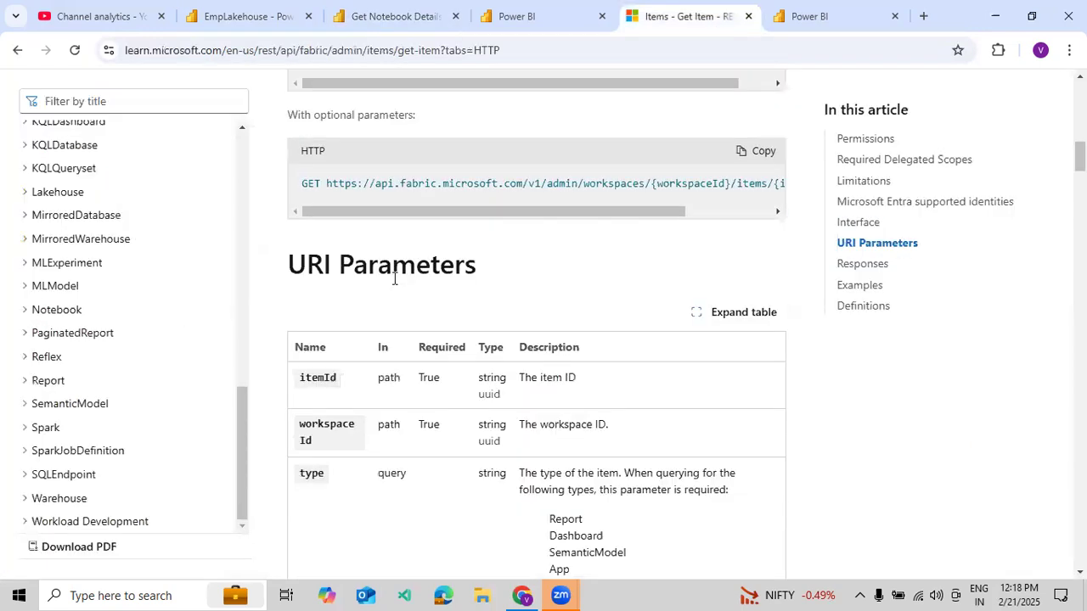
{"action": "scroll", "coordinate": [394, 279], "scroll_direction": "up", "scroll_amount": 2}
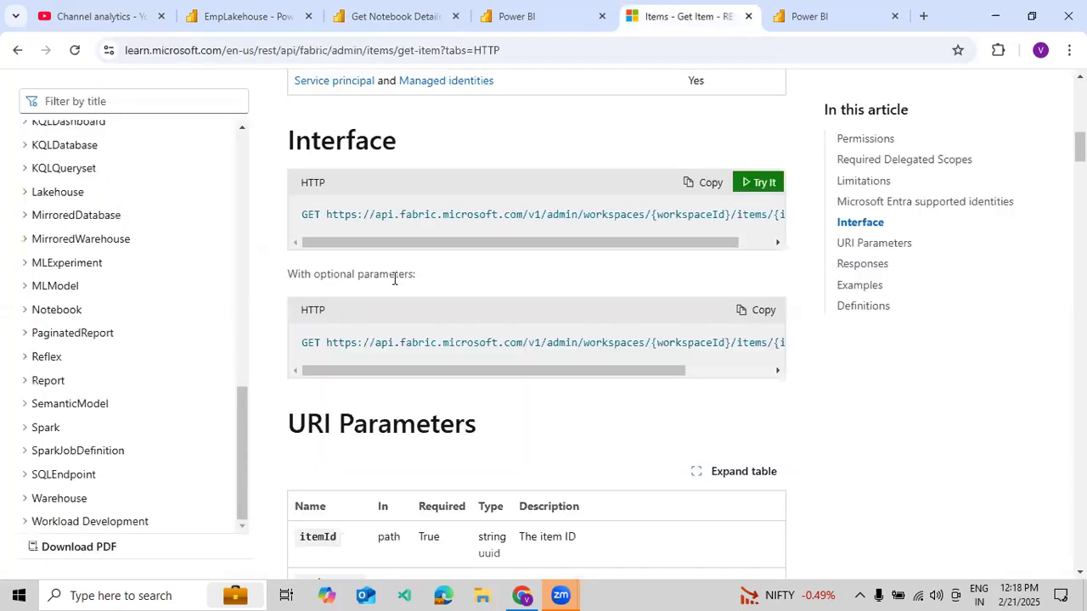